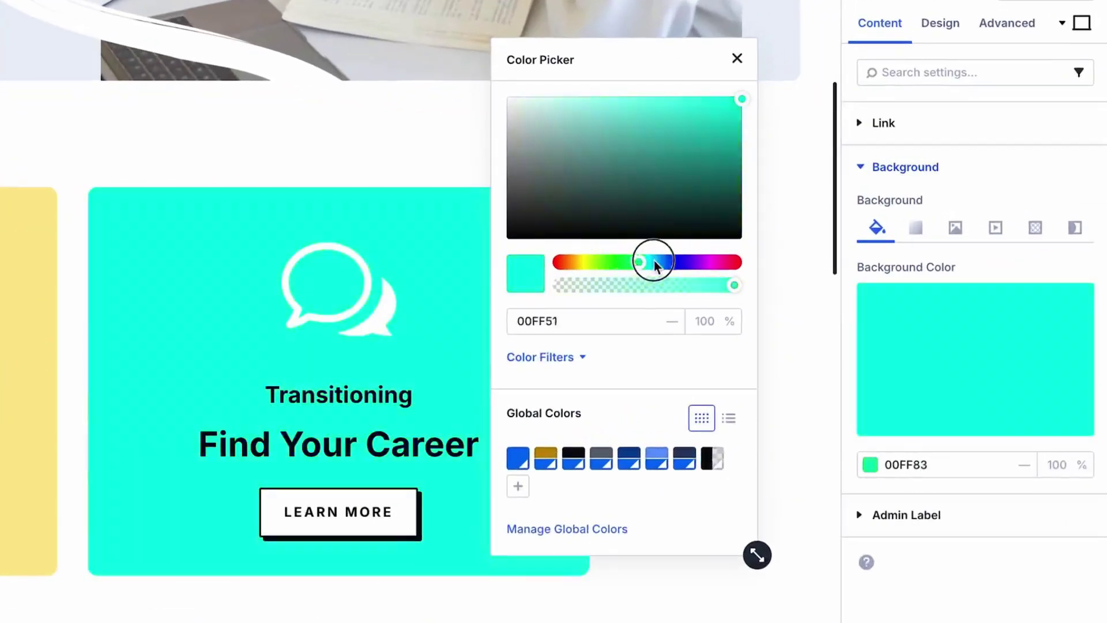
- Shift the Transitioning card's background hue, then link it to the Primary Color global colour
left_click_drag(745, 282, 743, 281)
left_click(557, 351)
left_click_drag(685, 376, 686, 375)
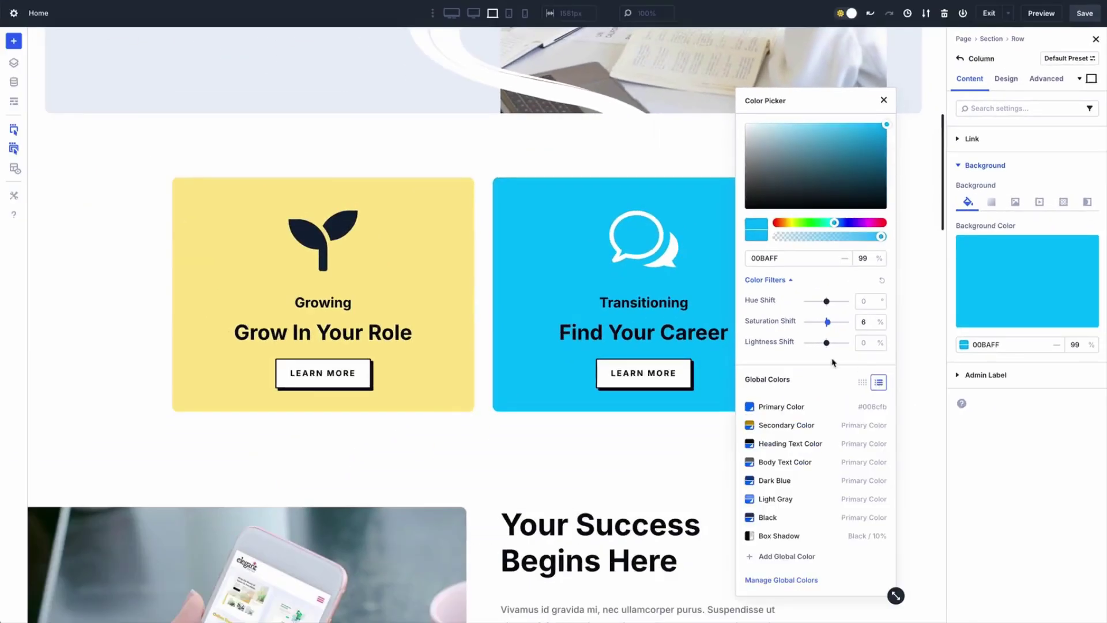
left_click(749, 406)
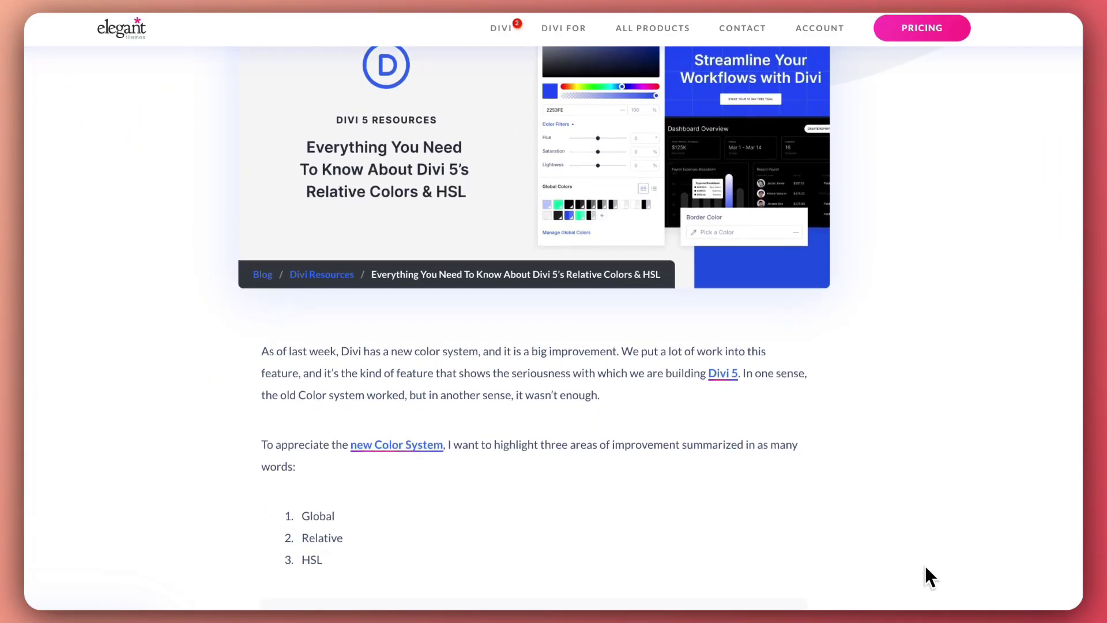
scroll(924, 565, "down", 6)
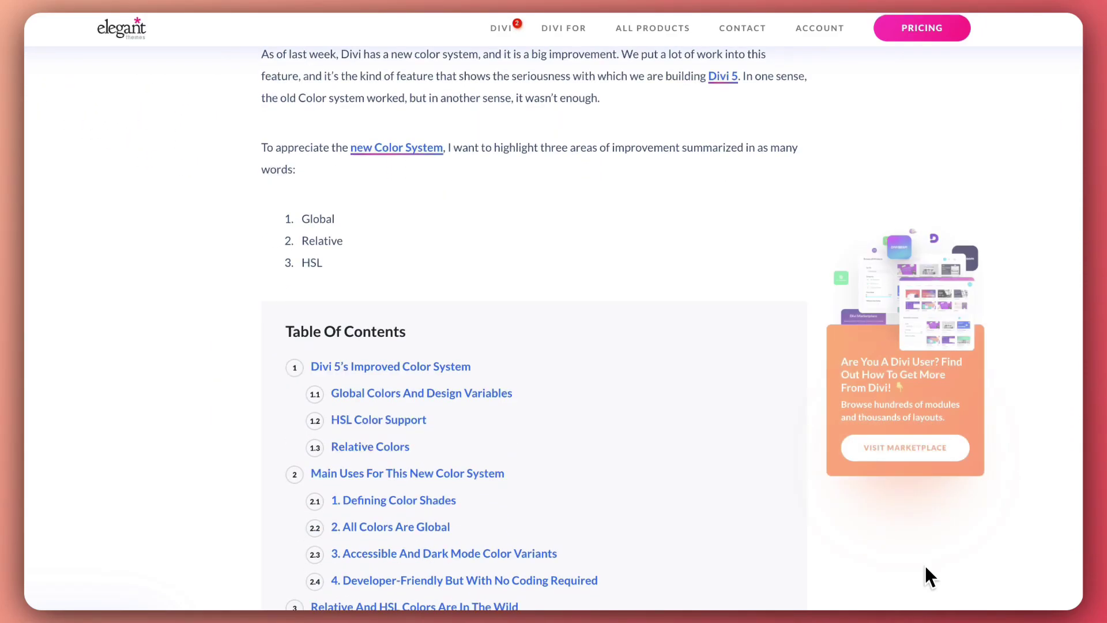
scroll(925, 565, "down", 4)
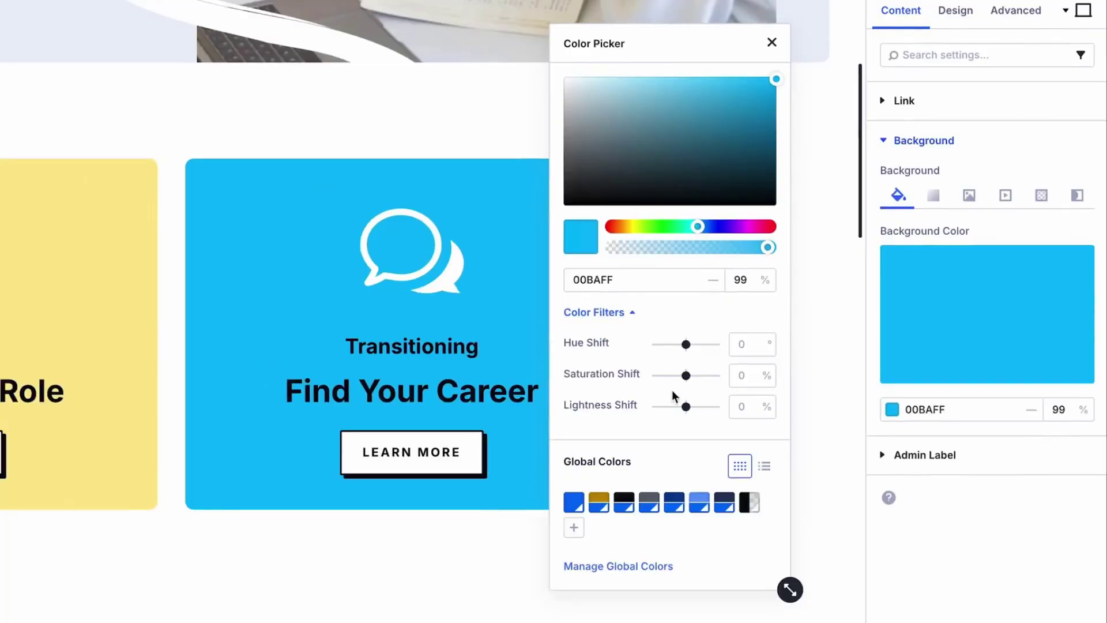
- Preview a desaturated card with the Saturation Shift slider, then restore it to blue
mouse_move(681, 378)
left_mouse_down()
mouse_move(669, 376)
mouse_move(689, 380)
left_mouse_up()
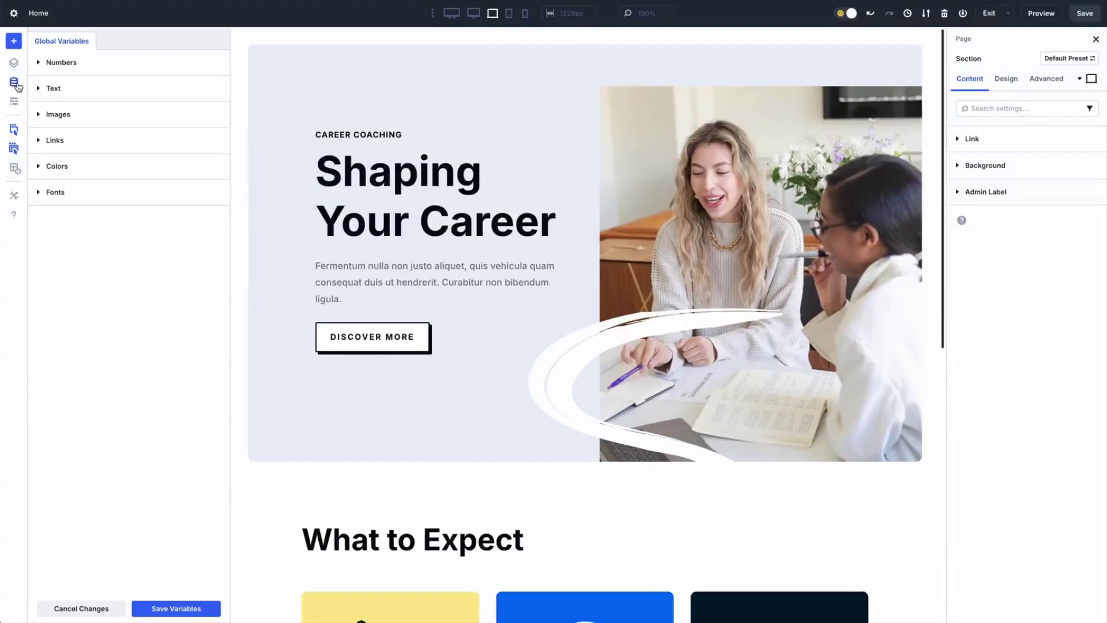
- Zoom the canvas to 50% and turn the Primary Color global colour red (FF0400)
left_click(86, 172)
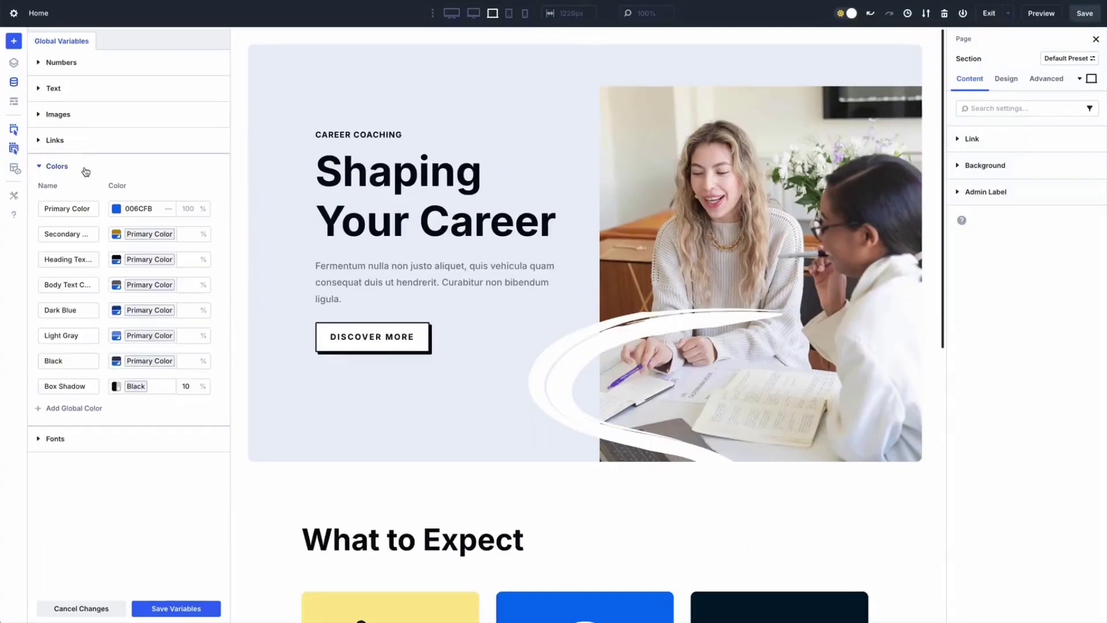
left_click(117, 210)
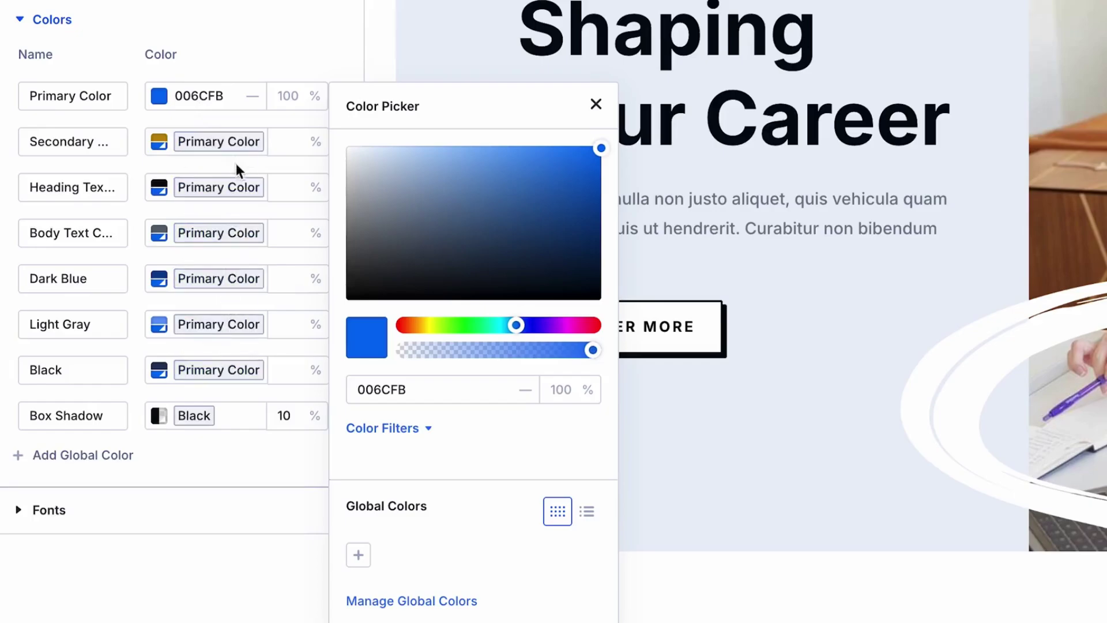
key("Escape")
left_click(644, 13)
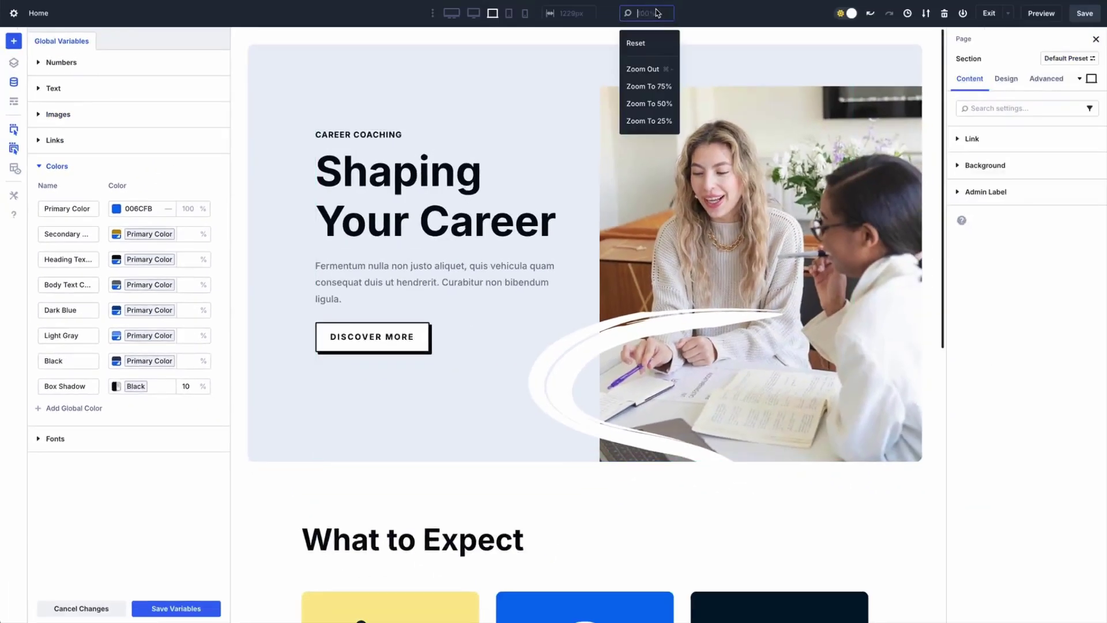
left_click(655, 108)
left_click(128, 213)
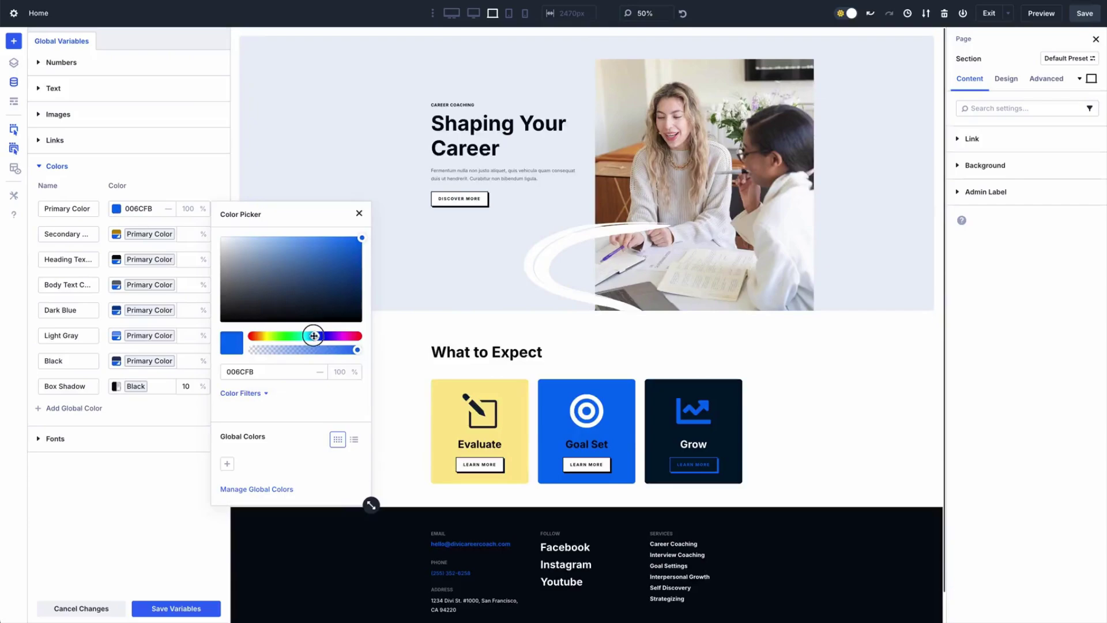
left_click_drag(314, 336, 253, 335)
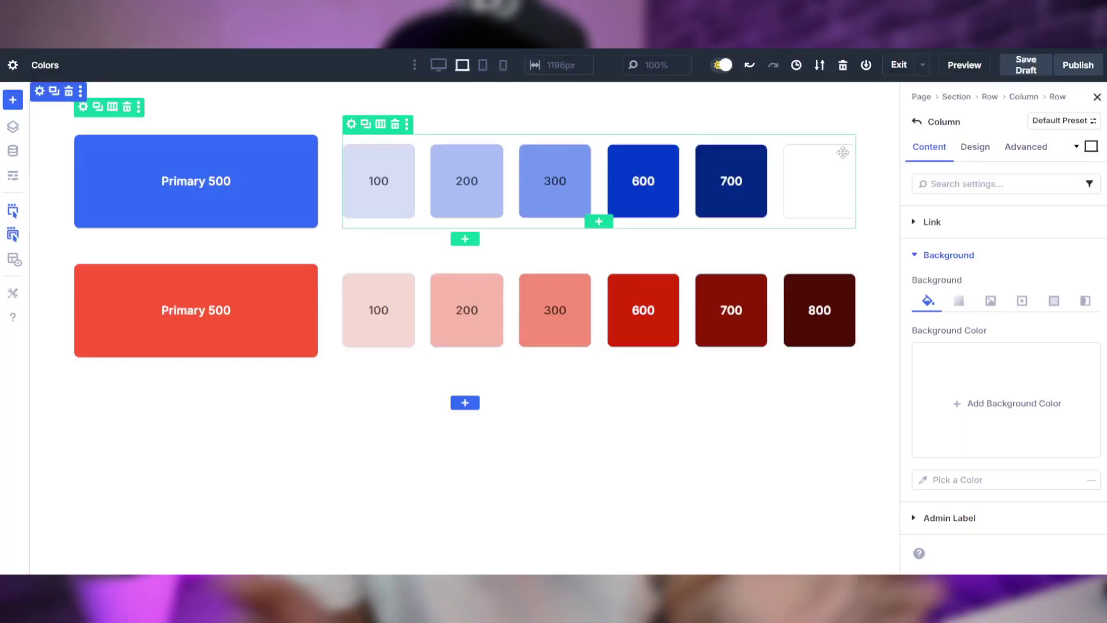
- Give the empty last tile of the shade row a navy Primary 800 background
left_click(1011, 384)
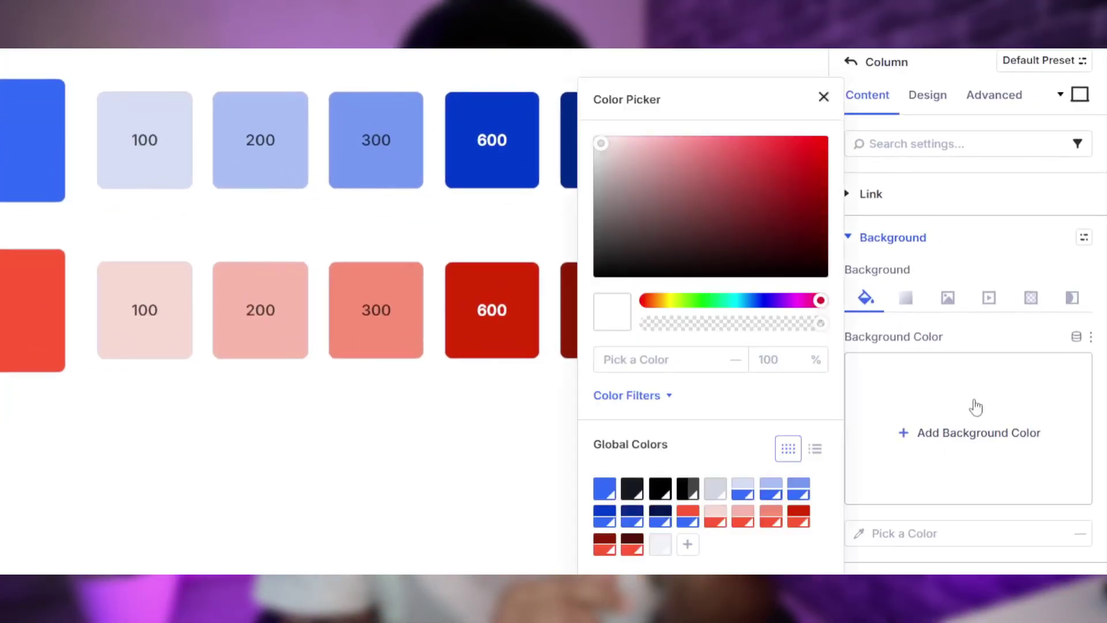
left_click(659, 521)
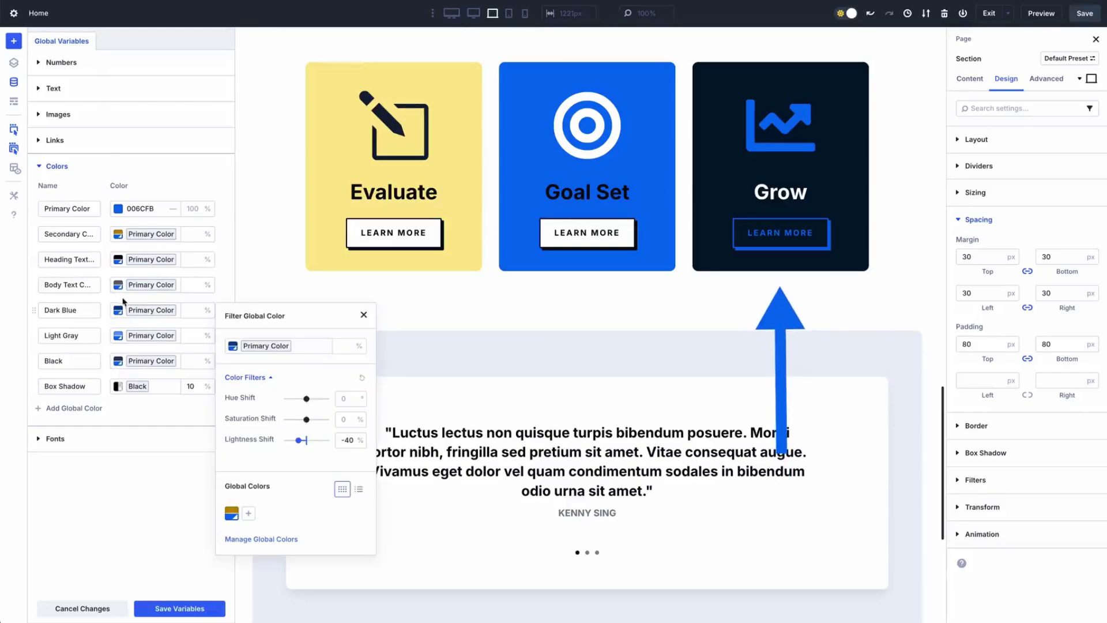
- Inspect the filter values of the Secondary Color, Black and Box Shadow global colours
left_click(119, 239)
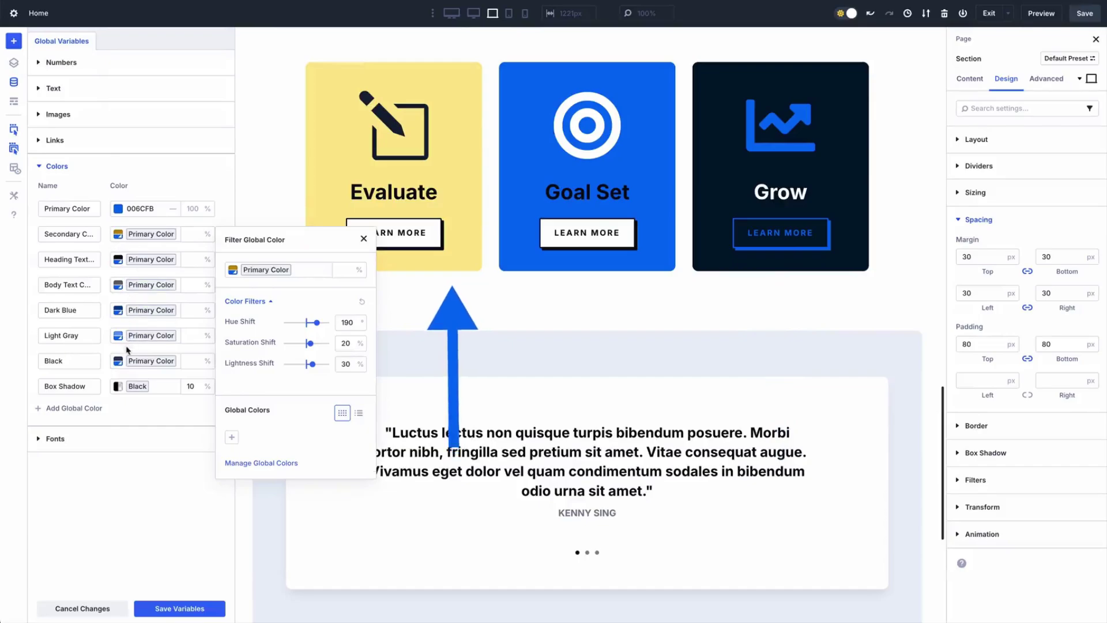
left_click(118, 362)
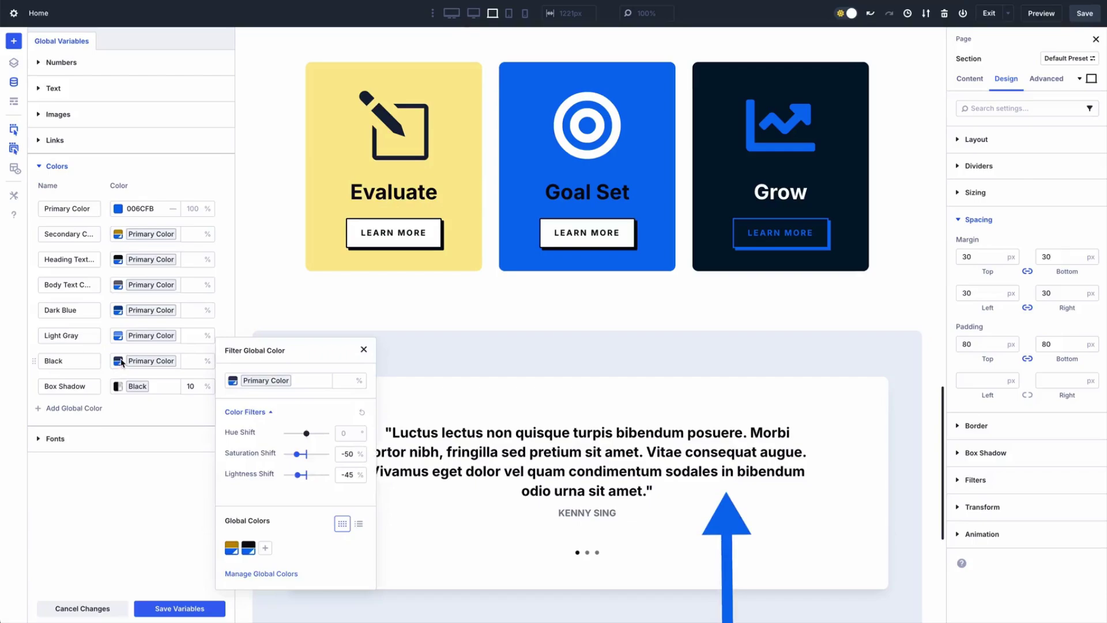
left_click(118, 387)
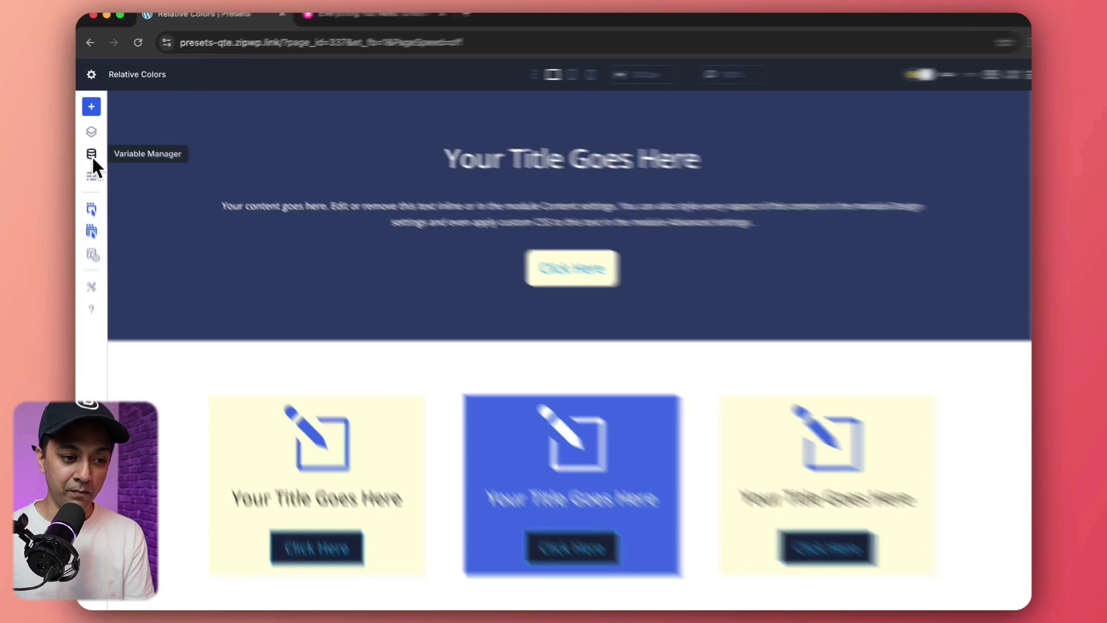
- Enlarge the Global Variables dialog and add a new global colour, opening its picker
left_click(90, 143)
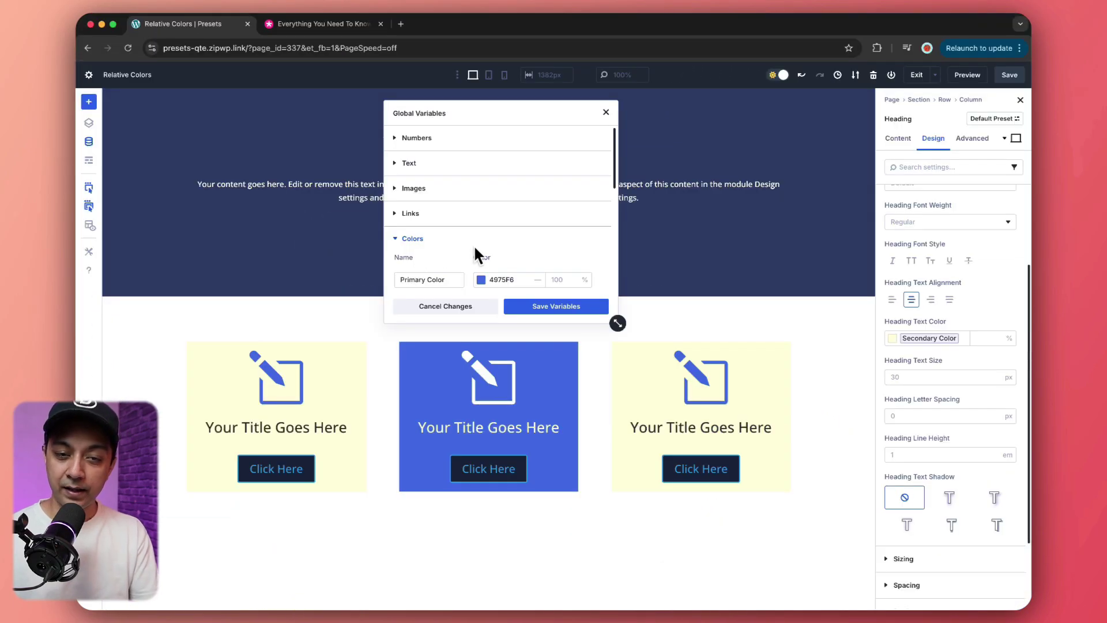
left_click_drag(617, 323, 778, 559)
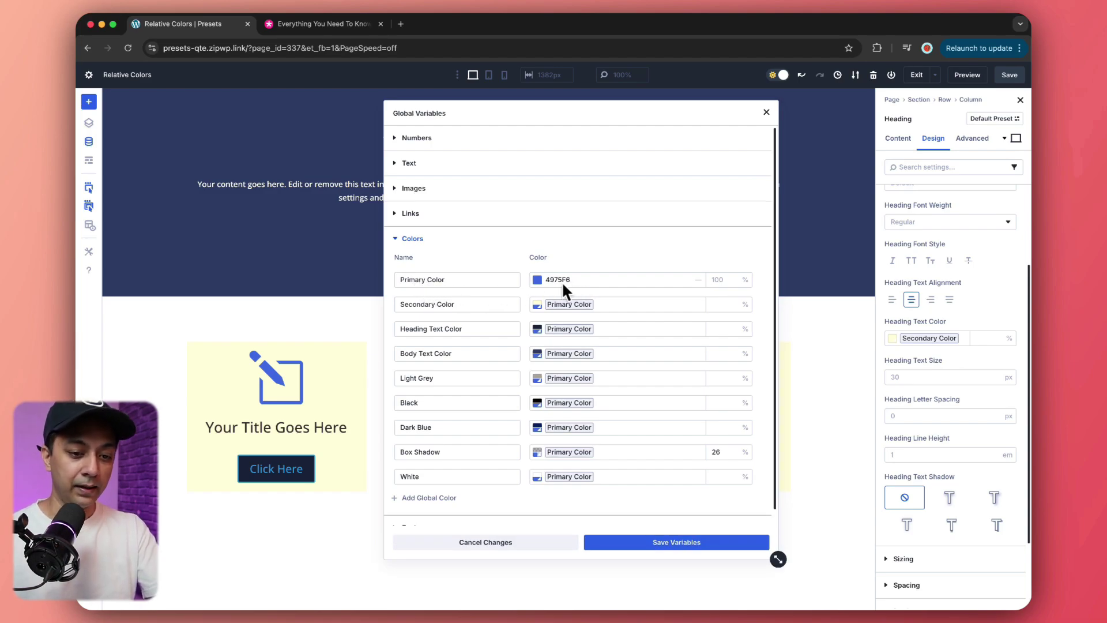
scroll(461, 340, "down", 1)
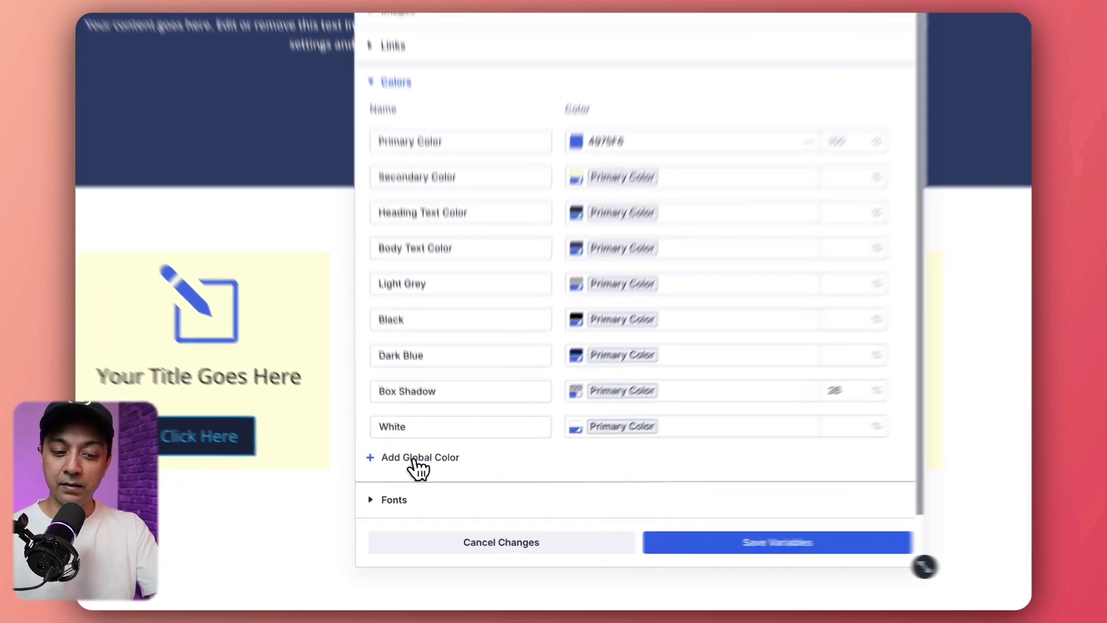
left_click(424, 484)
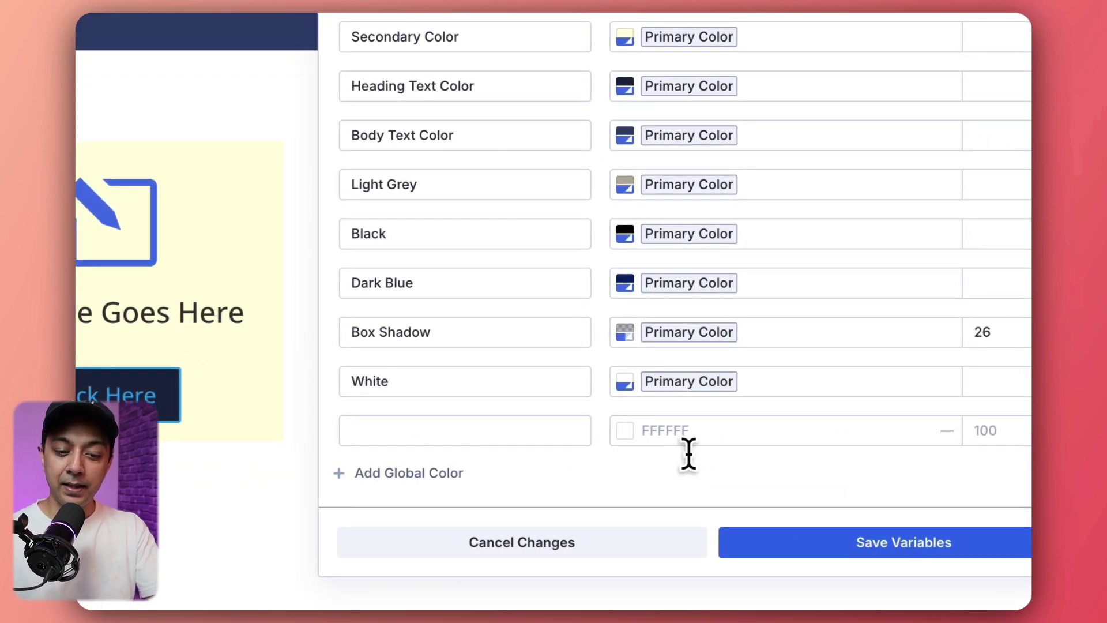
left_click(627, 435)
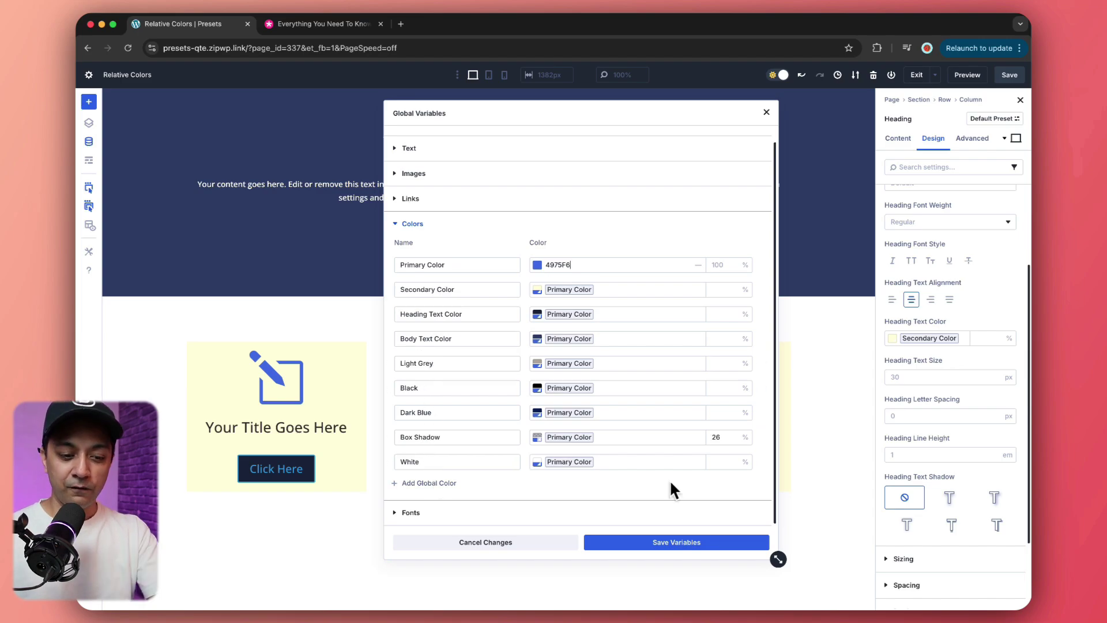
- Delete the White and Box Shadow global colours and add a new one named White
left_click(759, 465)
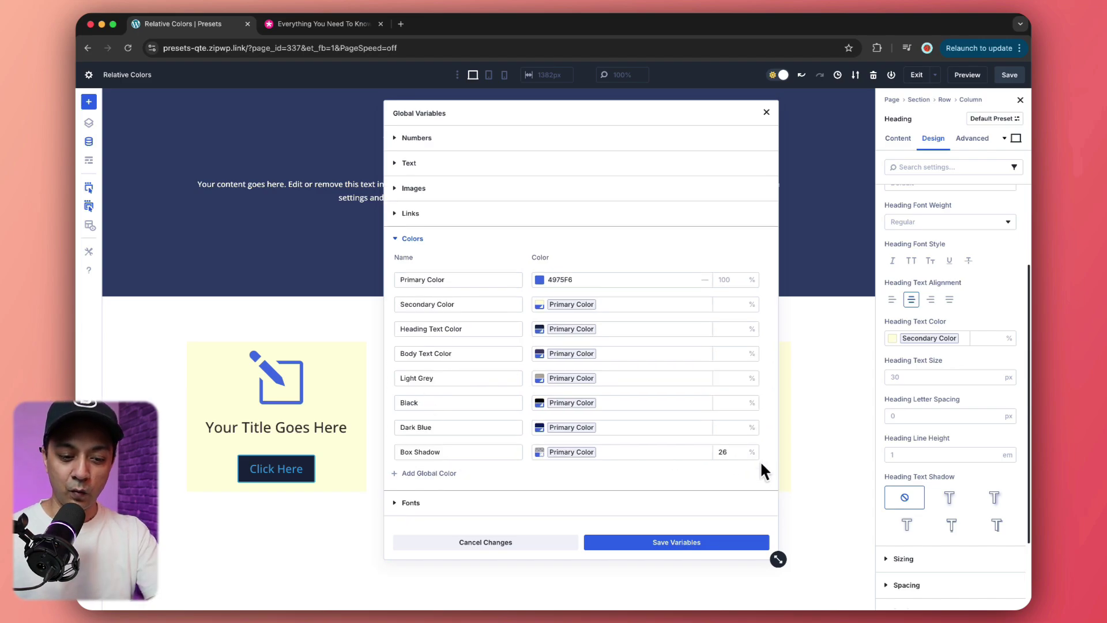
left_click(767, 452)
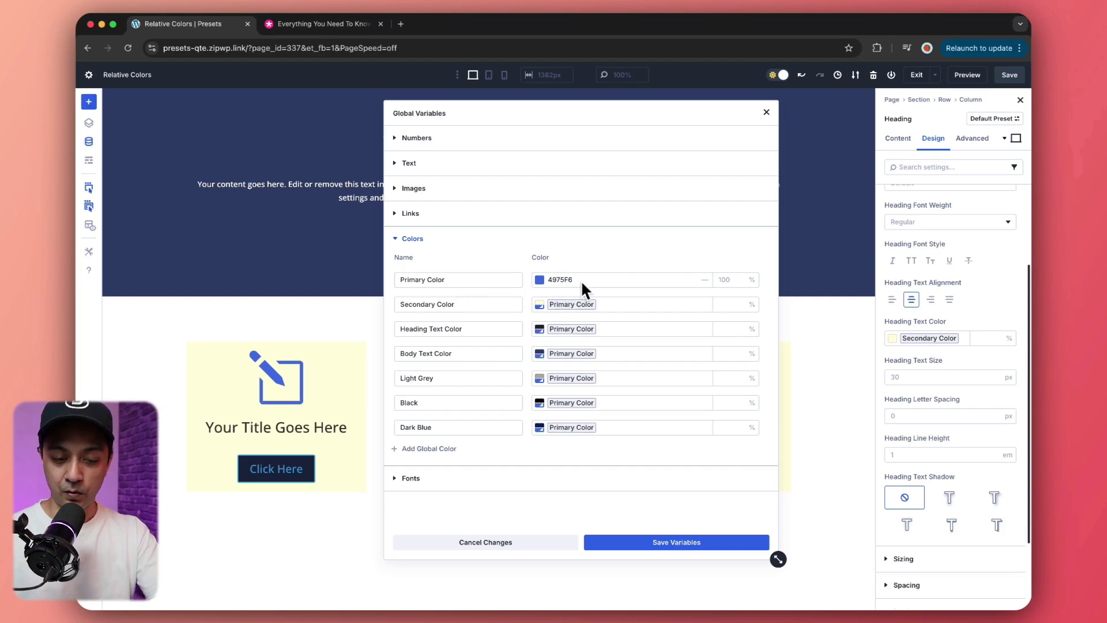
left_click(444, 449)
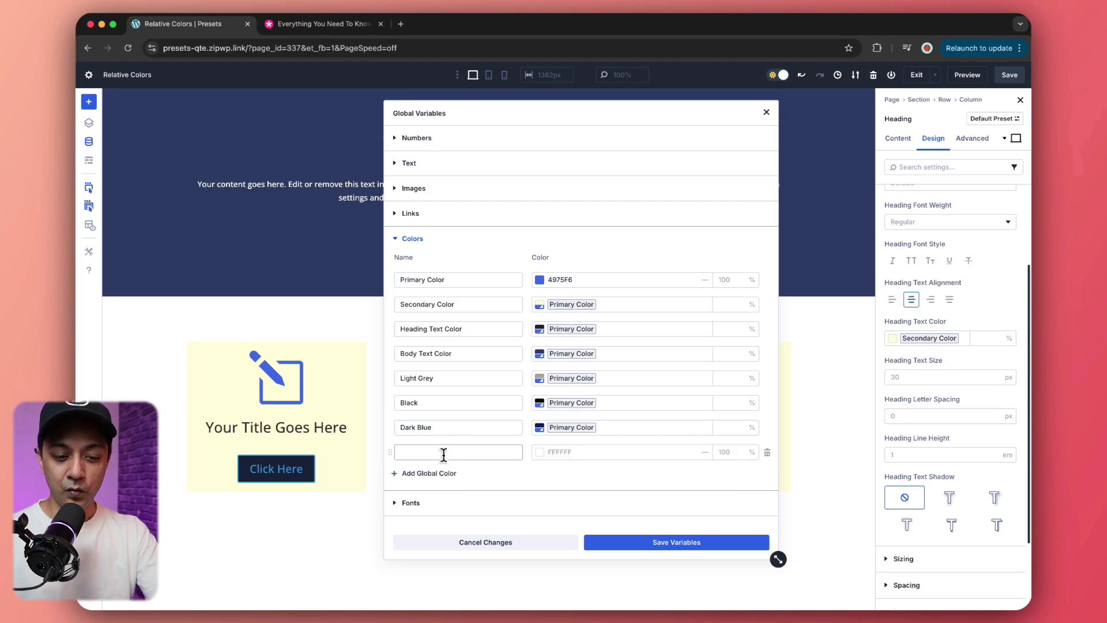
left_click(448, 457)
type("Whi")
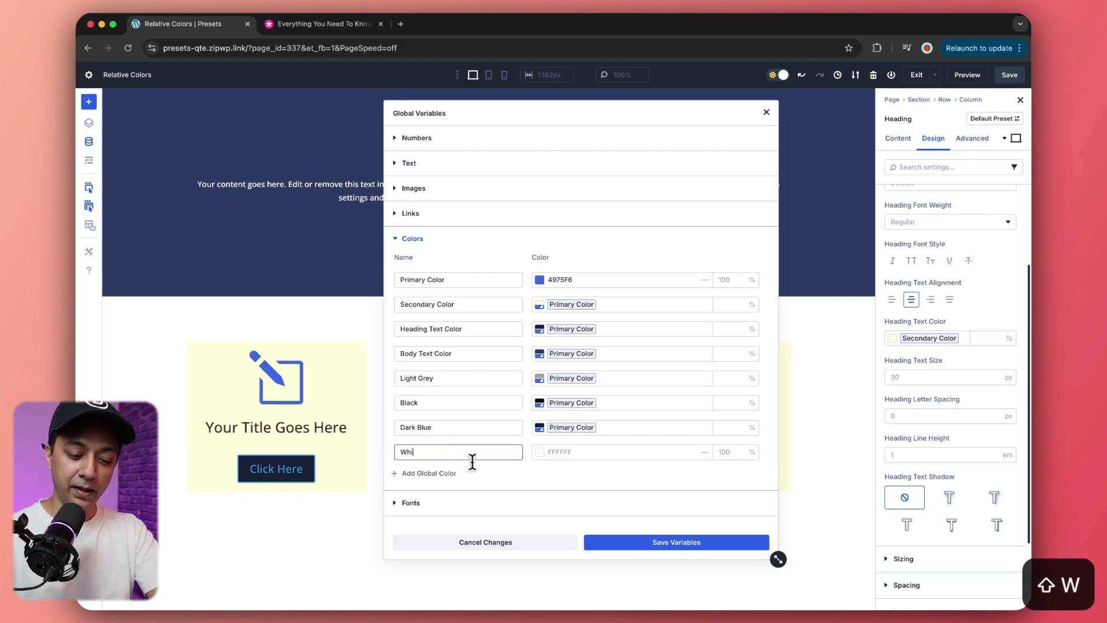
type("te")
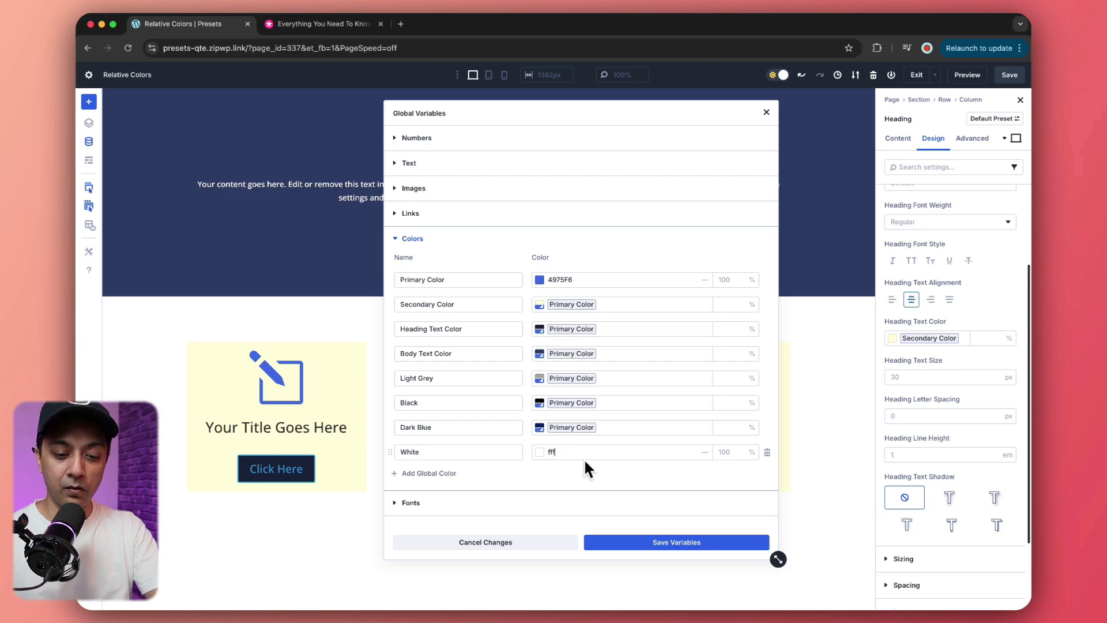
- Give the new White global colour the value F6F0F0
left_click(539, 452)
left_click(518, 397)
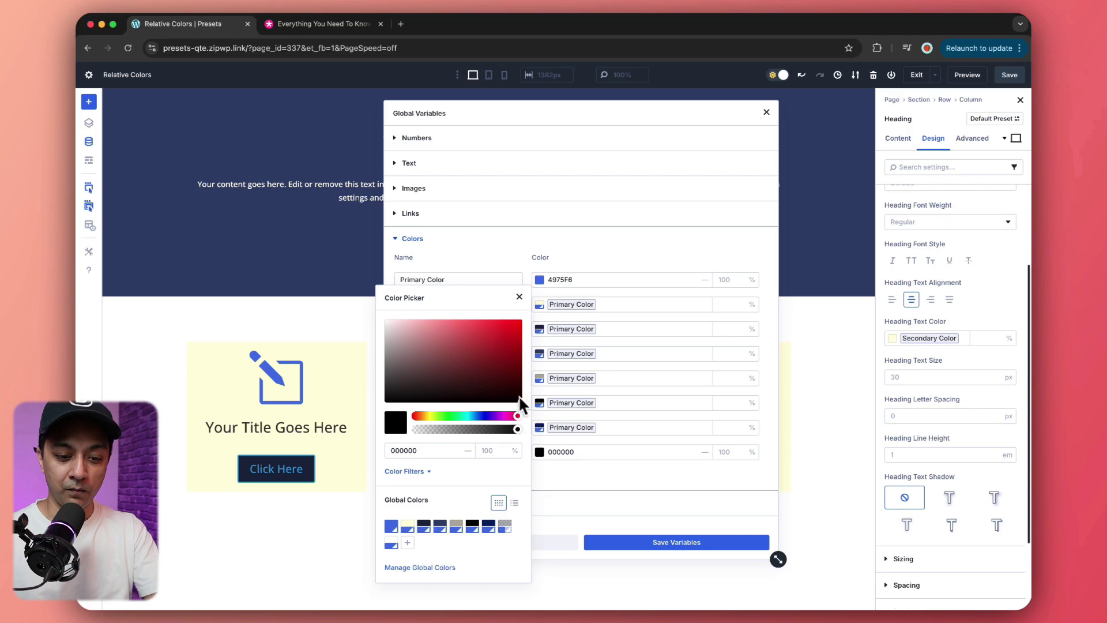
left_click(582, 452)
type("F6F0F0")
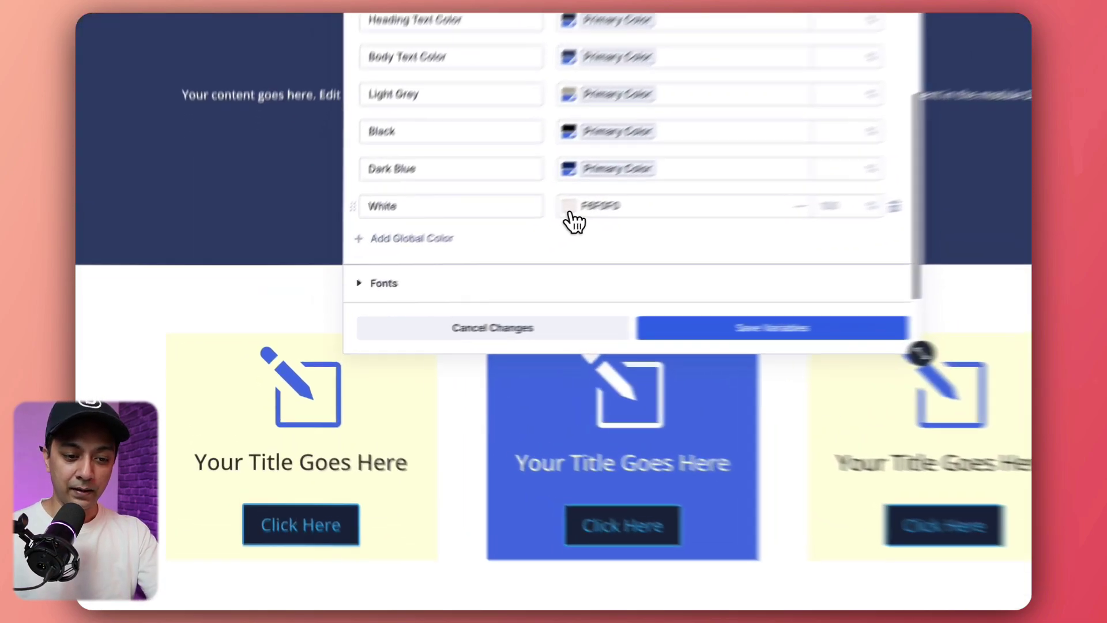
- Nudge White to FFF6F6, then link it to the Primary Color global colour
left_click(454, 259)
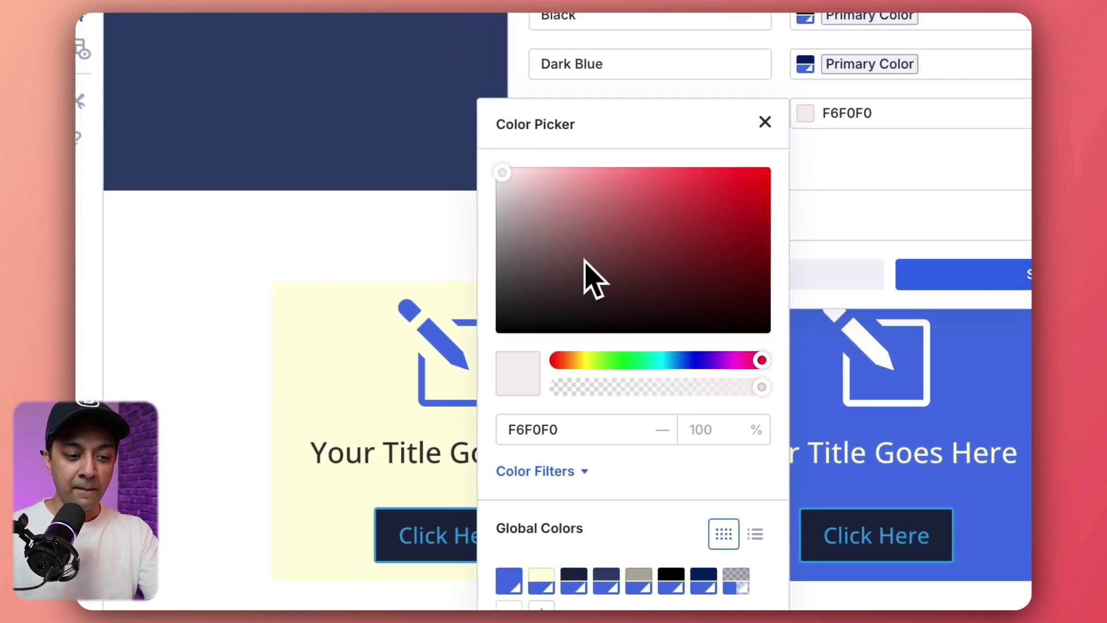
left_click(505, 168)
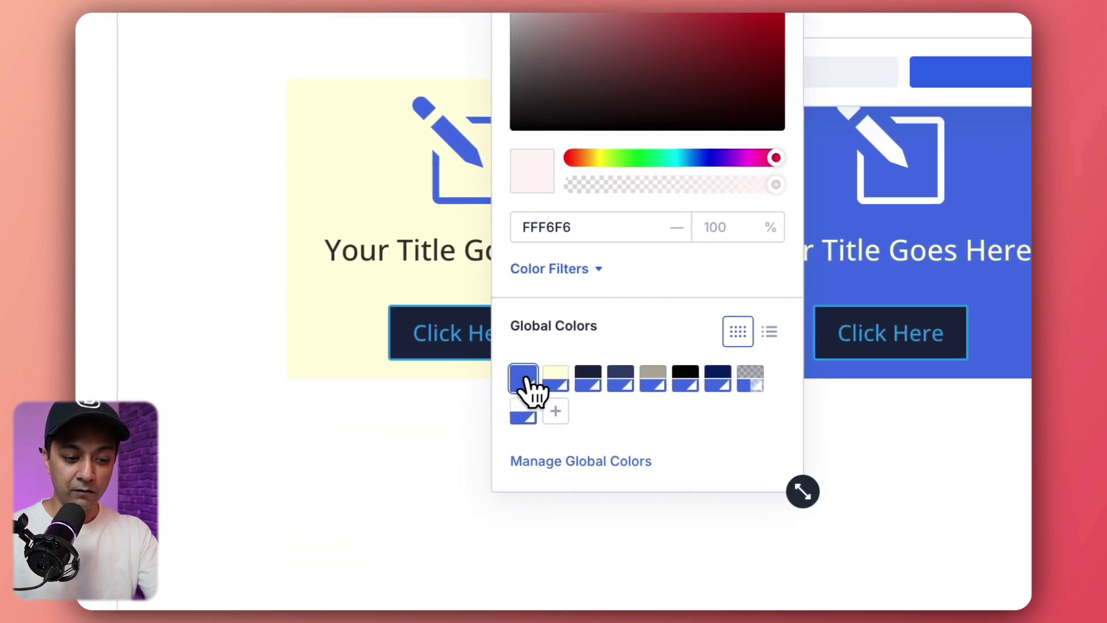
left_click(526, 381)
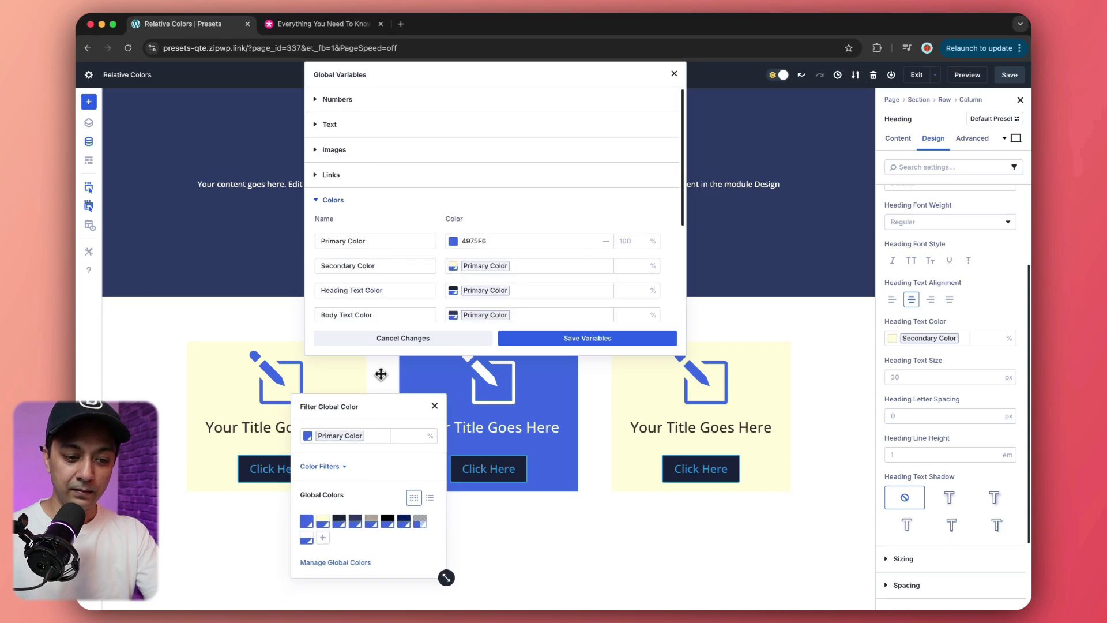
- Apply a 100 lightness filter to White's Primary Color link so it becomes pure white
left_click_drag(415, 415, 433, 308)
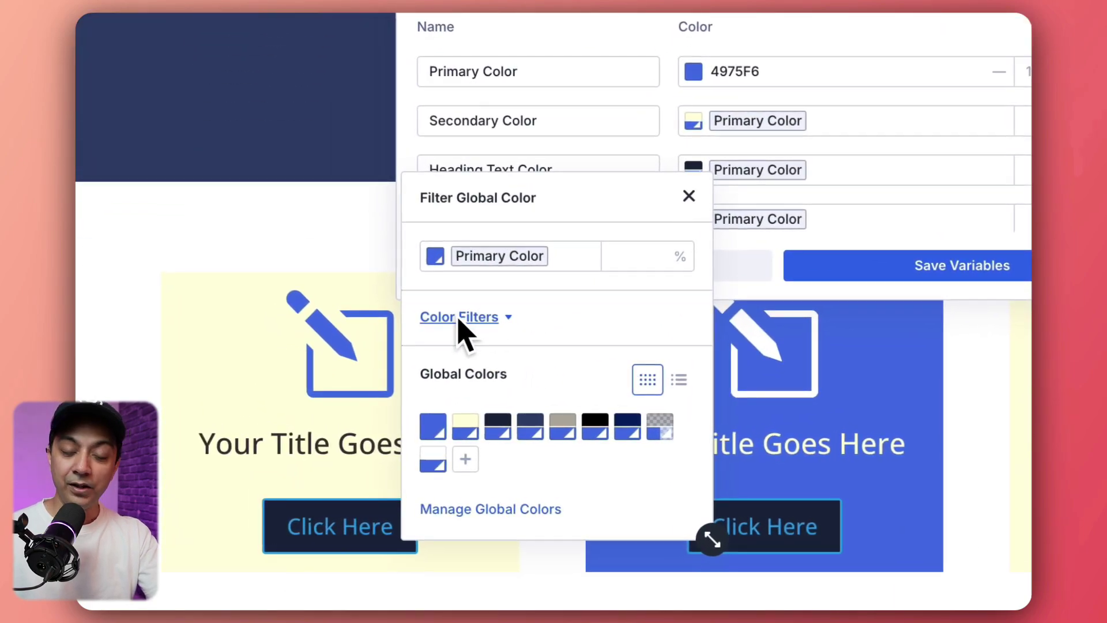
left_click(509, 318)
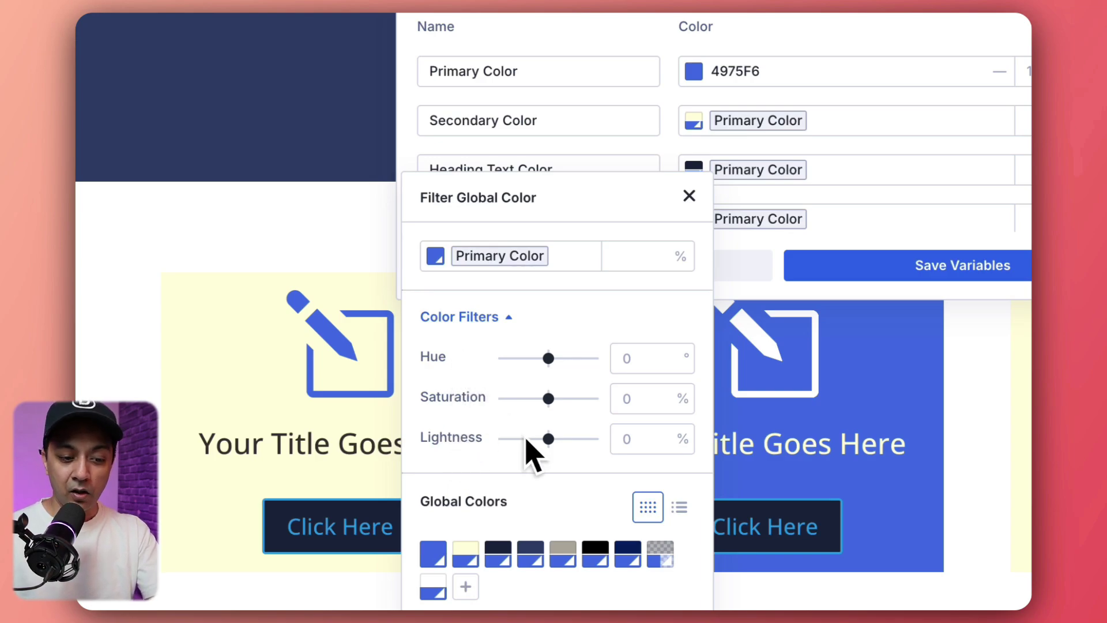
left_click_drag(551, 440, 625, 438)
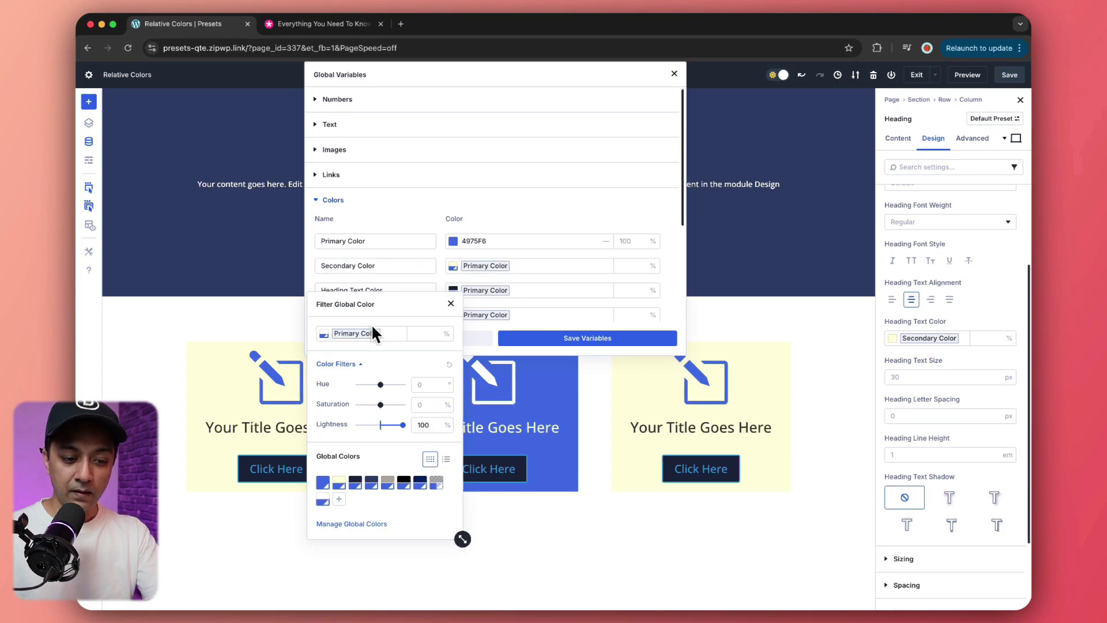
left_click(452, 304)
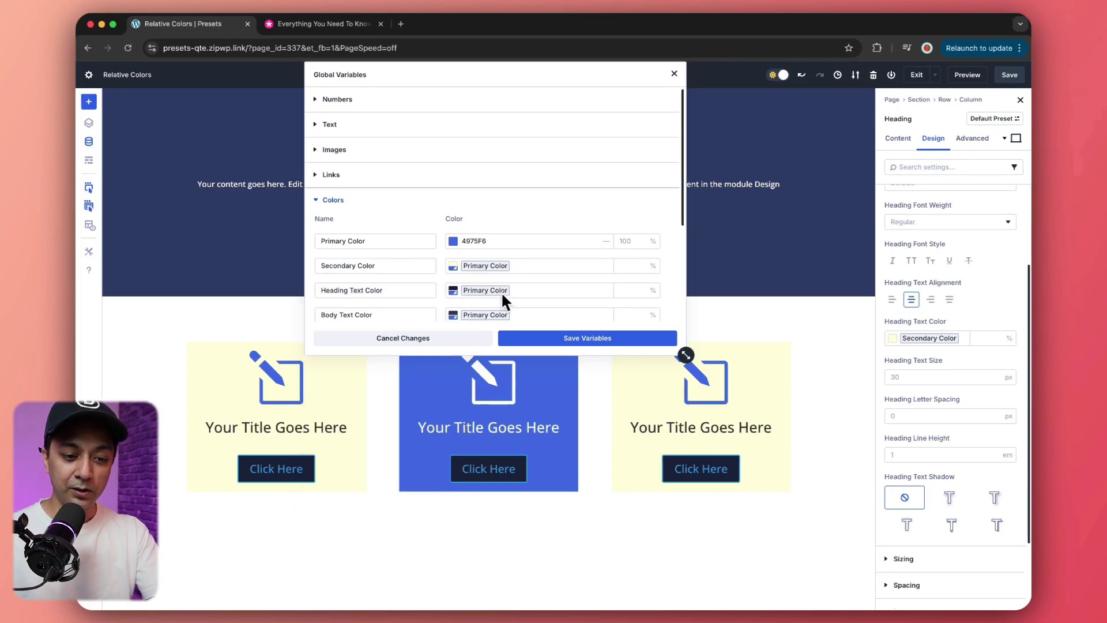
scroll(522, 289, "down", 3)
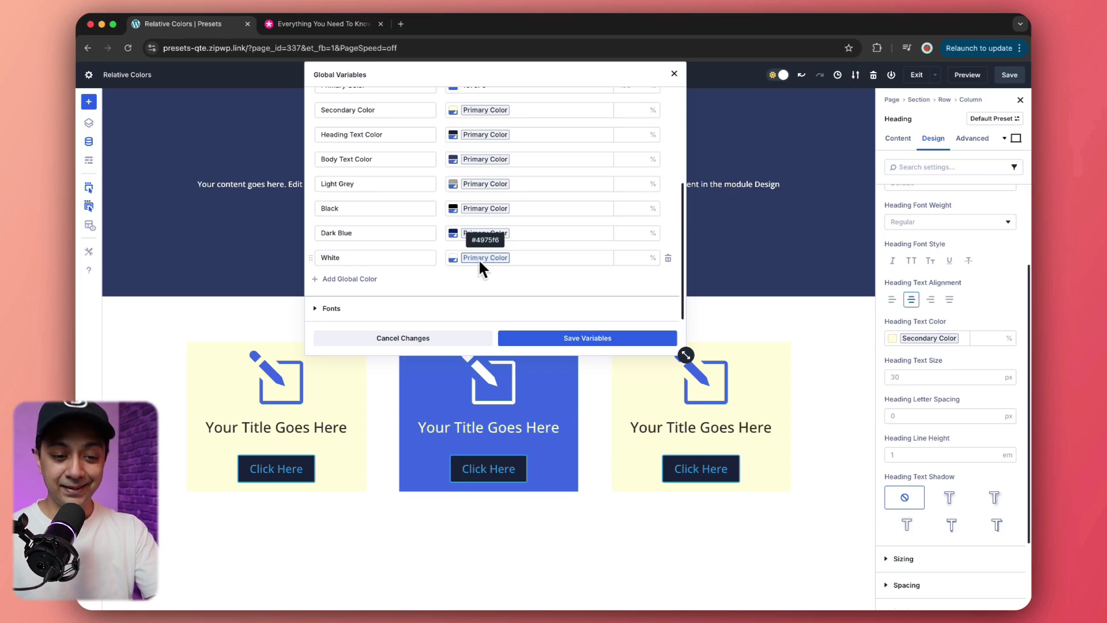
- Add a global color named 'Box Shadow' linked to Primary Color
left_click(375, 281)
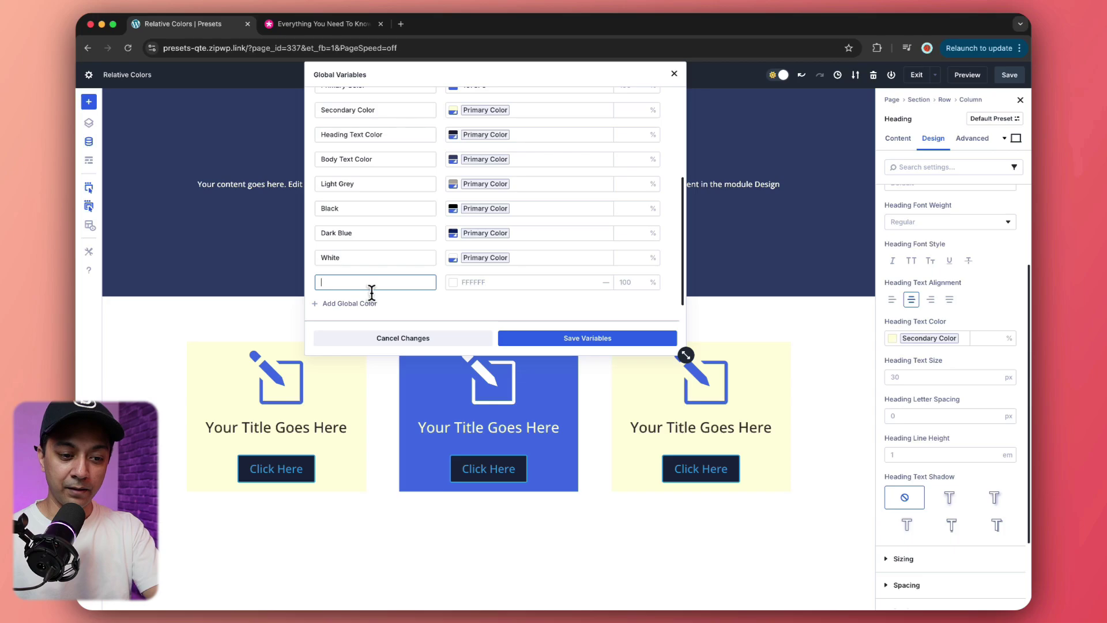
type("Box Sha")
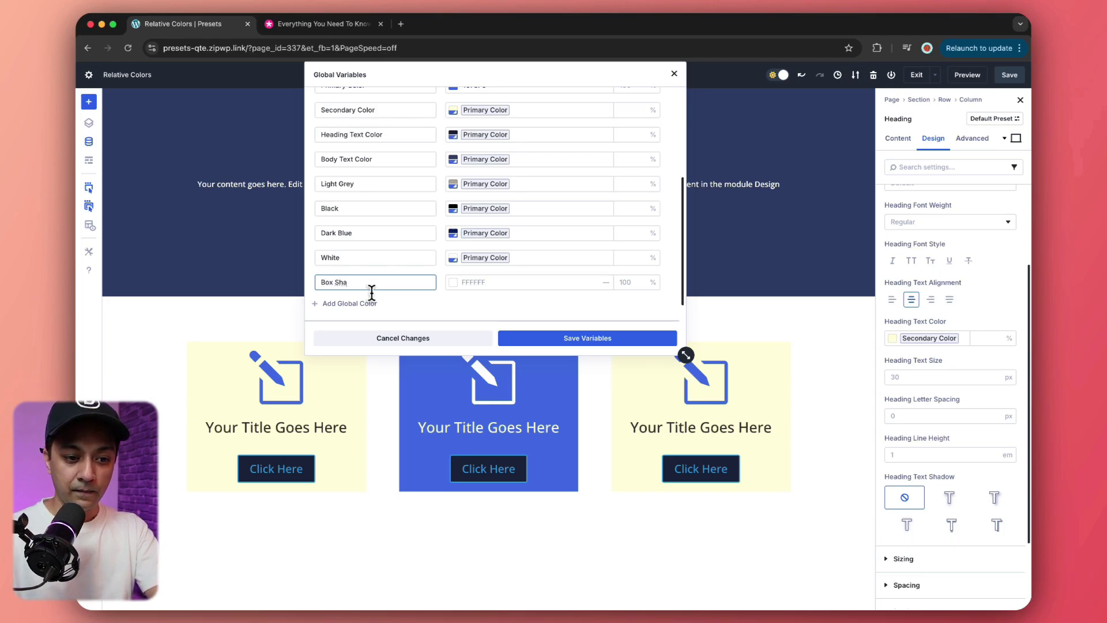
type("dow")
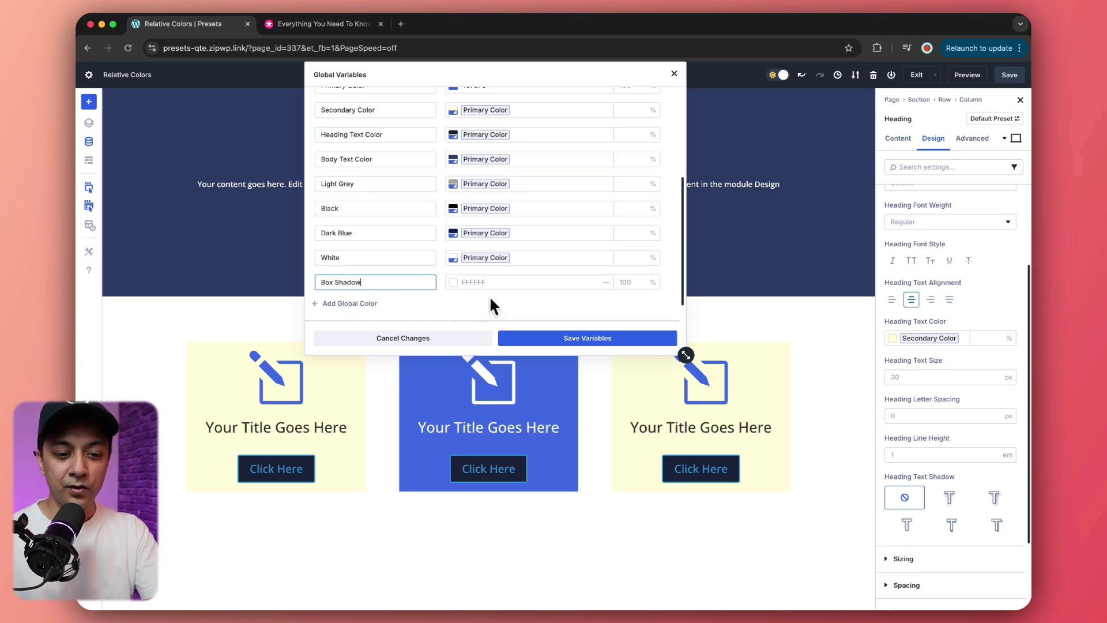
left_click(453, 283)
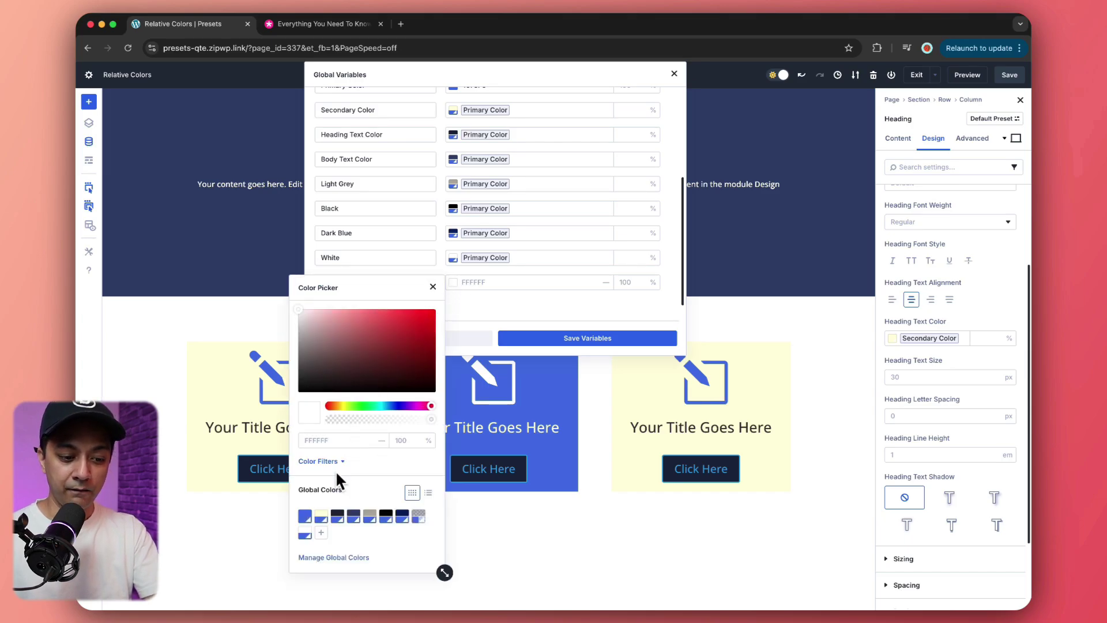
left_click(305, 517)
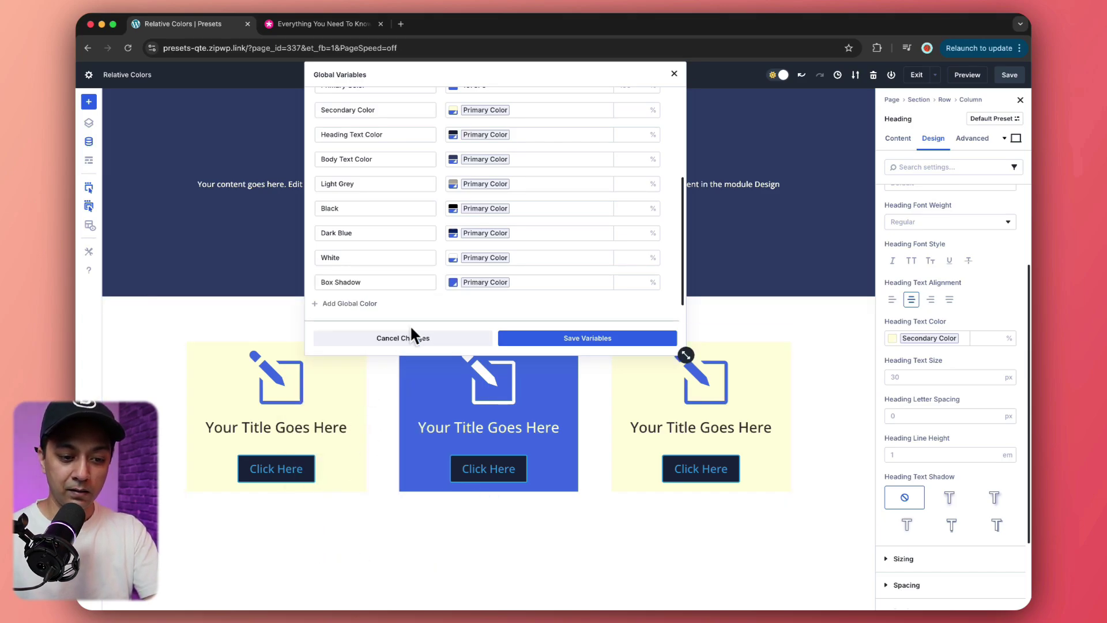
- Filter Box Shadow to 32% opacity and -100 lightness
left_click(455, 283)
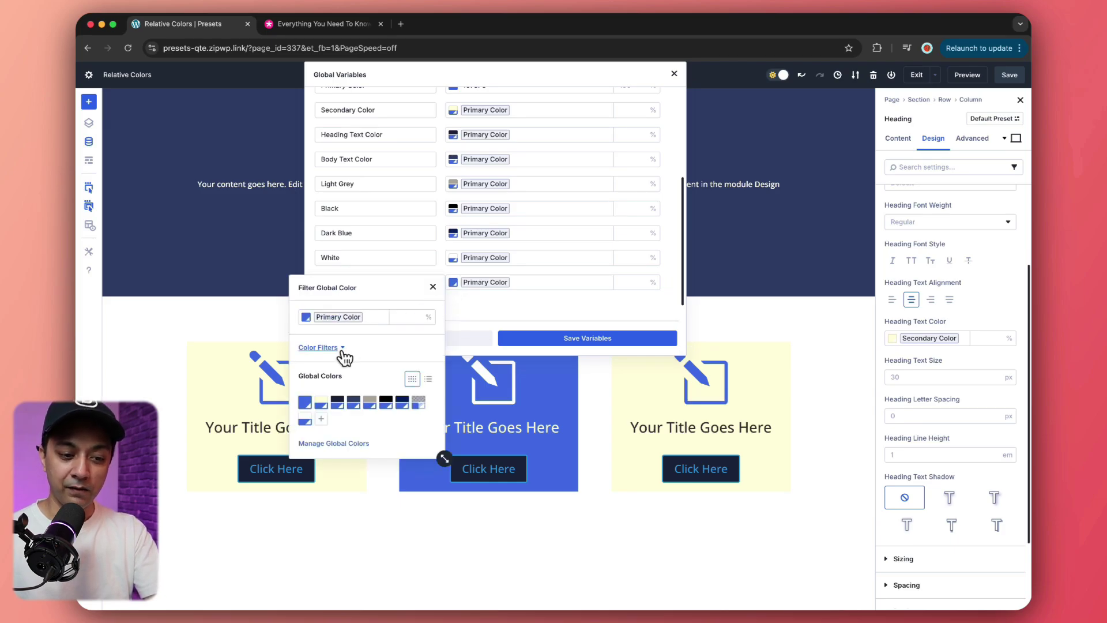
left_click(318, 347)
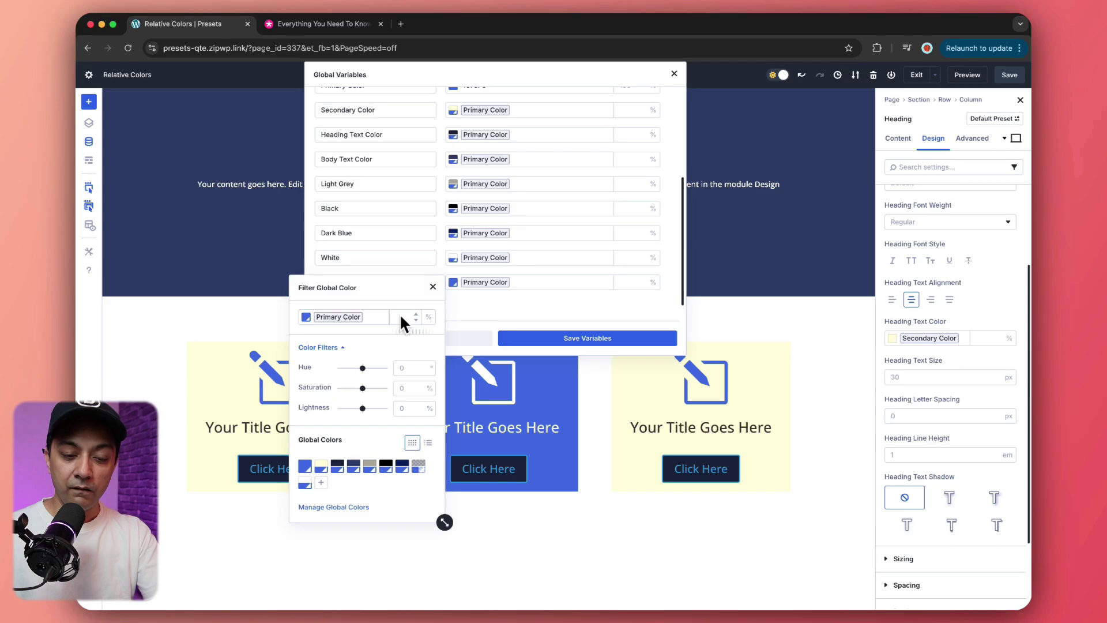
left_click_drag(407, 332, 415, 333)
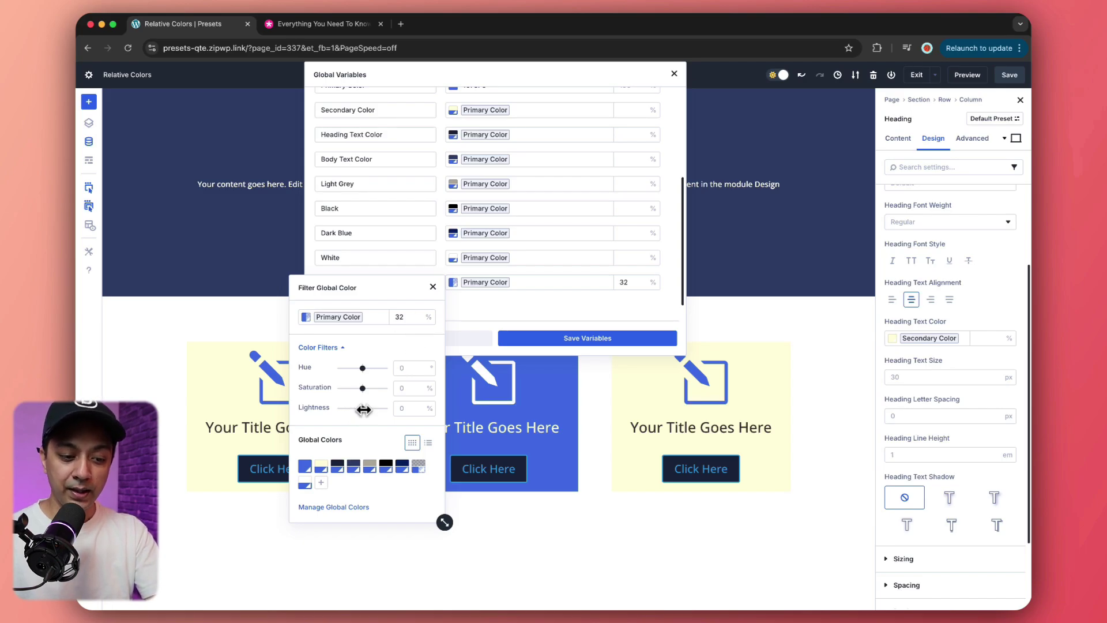
left_click_drag(362, 410, 341, 408)
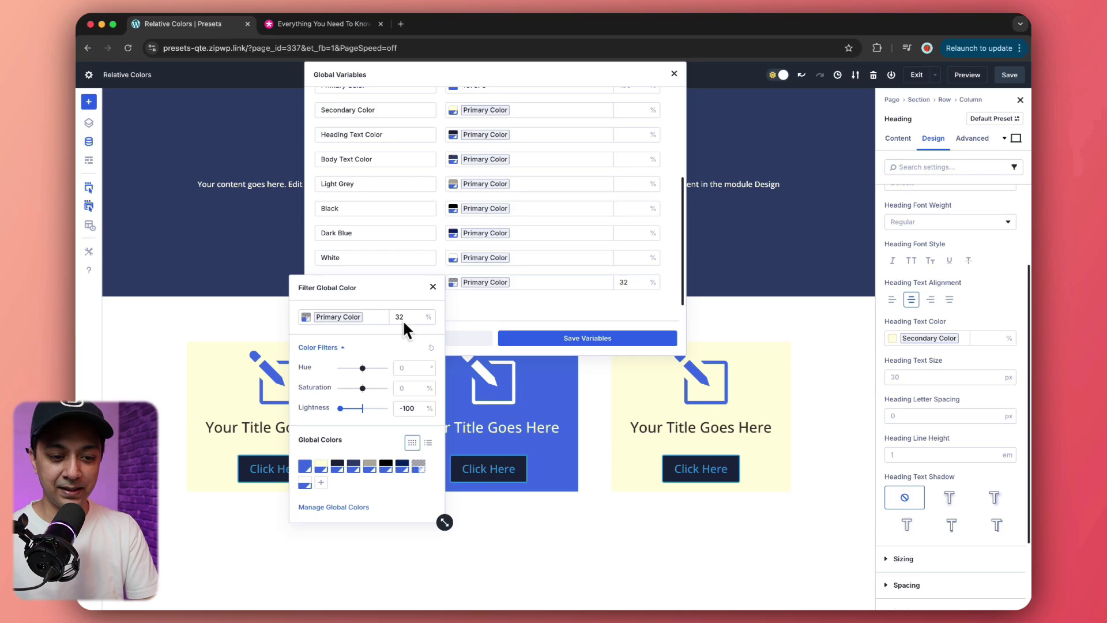
left_click(432, 287)
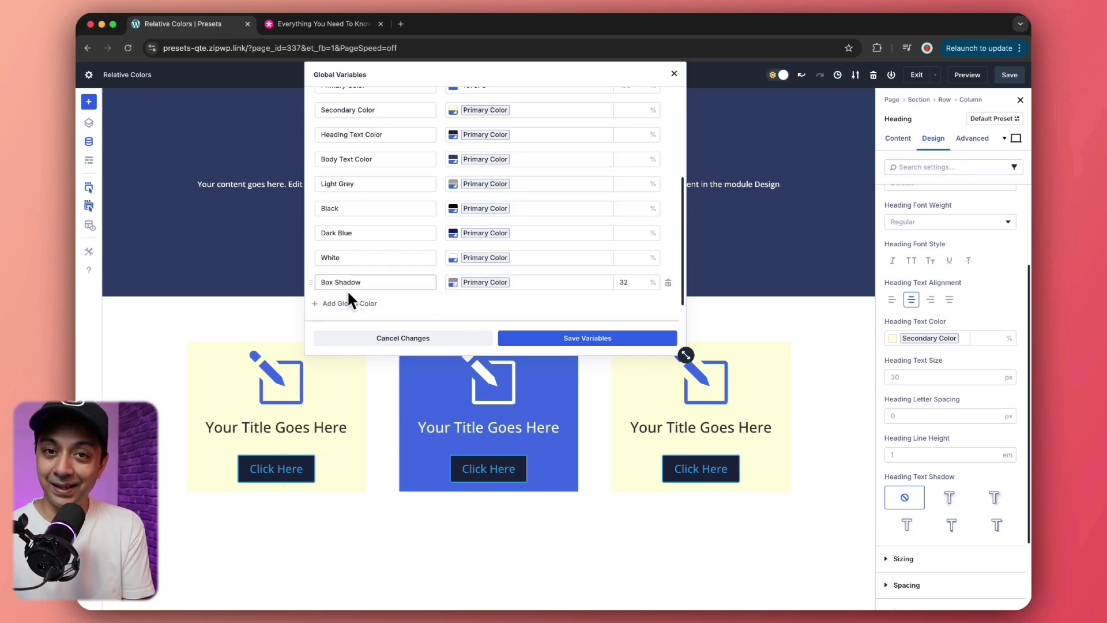
- Set Secondary Color's filters to saturation 79 and lightness 14
scroll(348, 289, "up", 2)
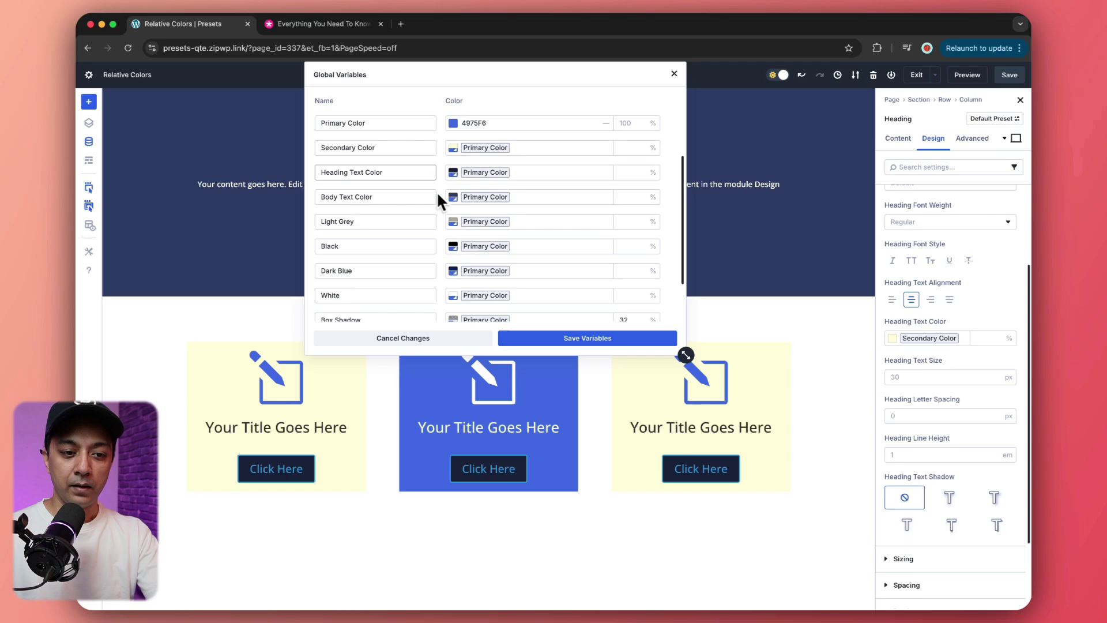
left_click(346, 151)
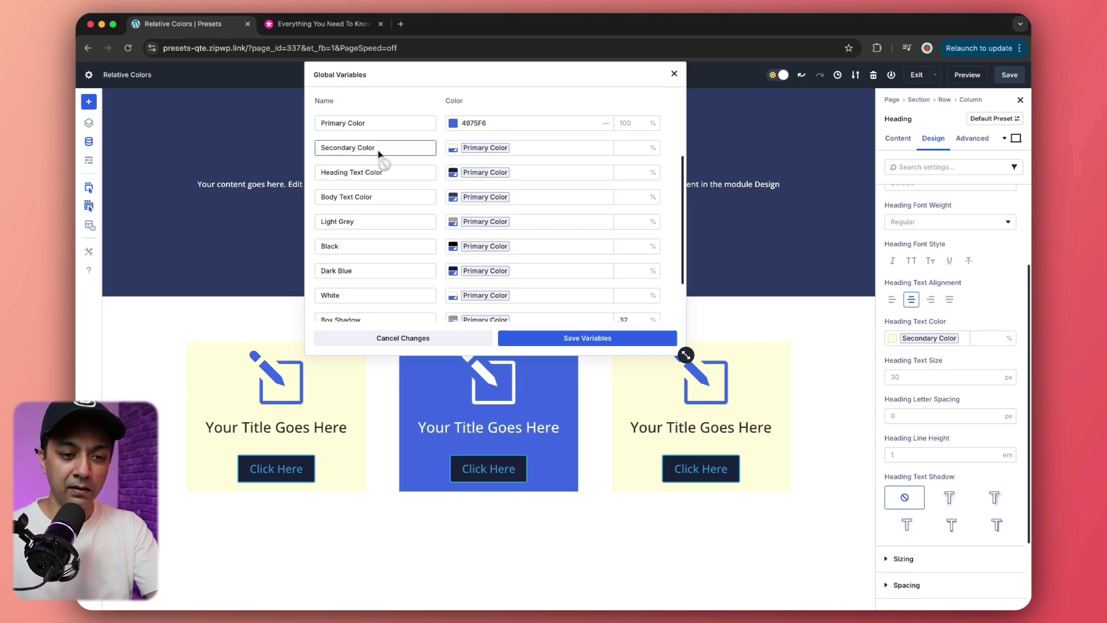
left_click(453, 149)
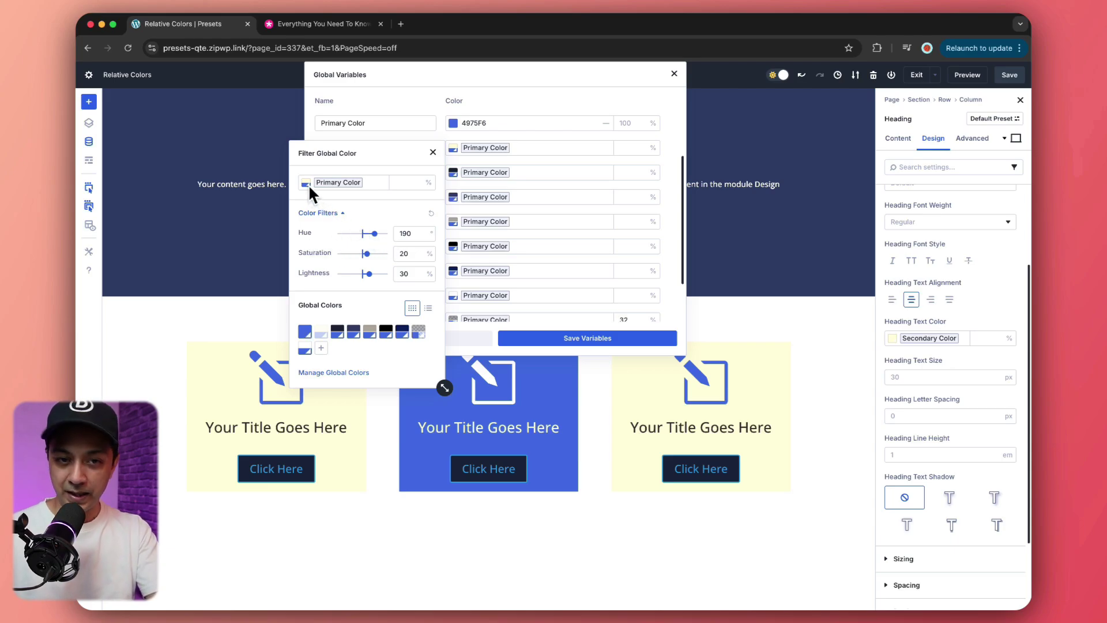
left_click_drag(368, 255, 378, 255)
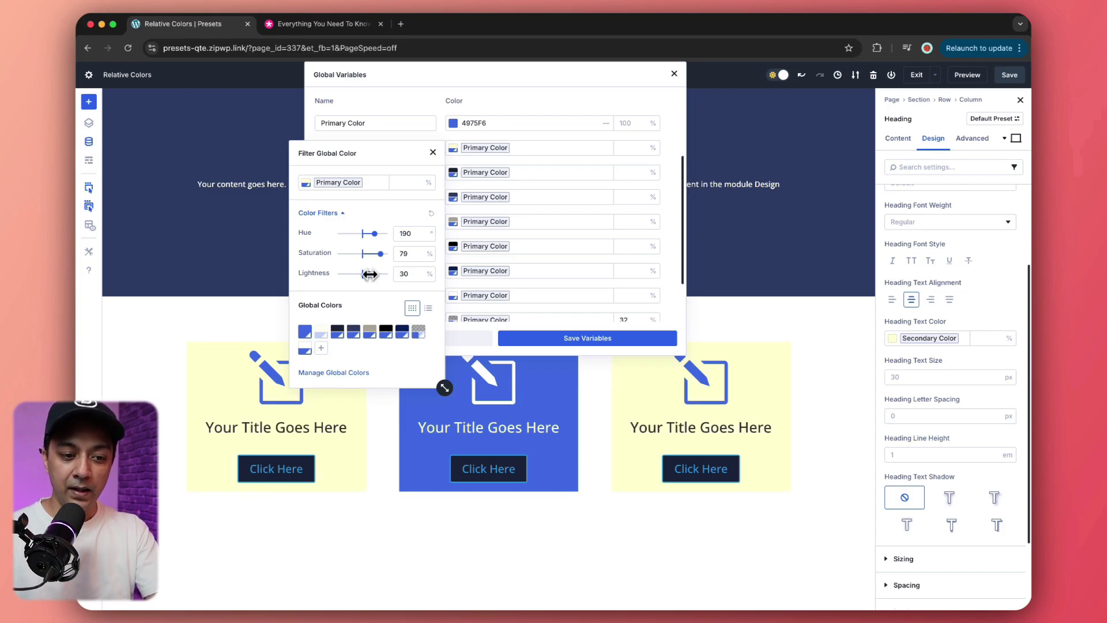
left_click_drag(369, 275, 369, 274)
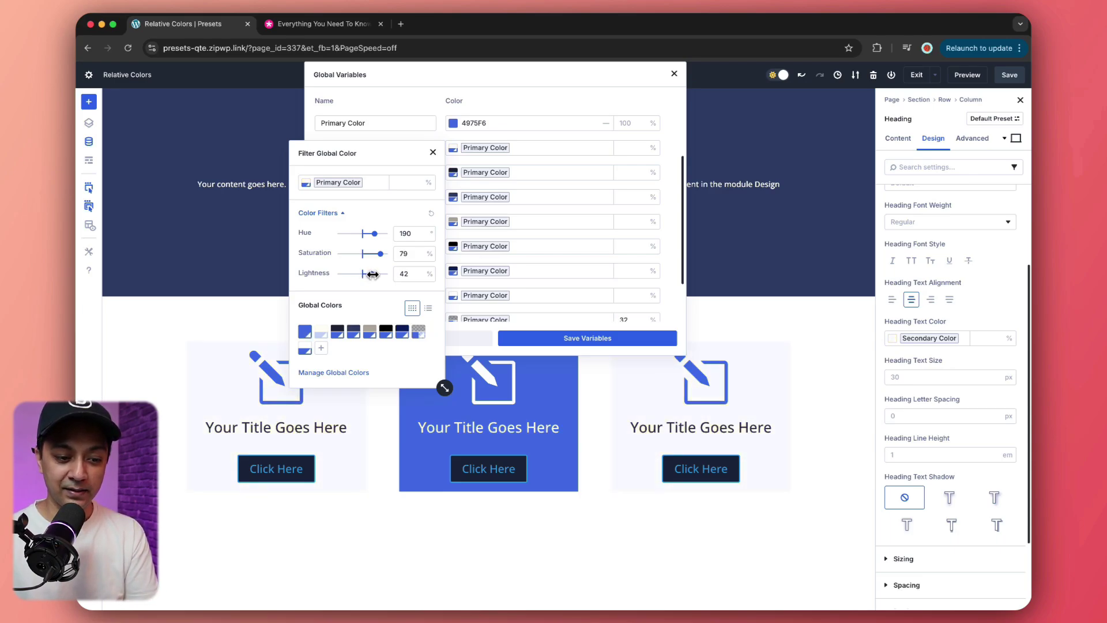
left_click_drag(373, 274, 369, 274)
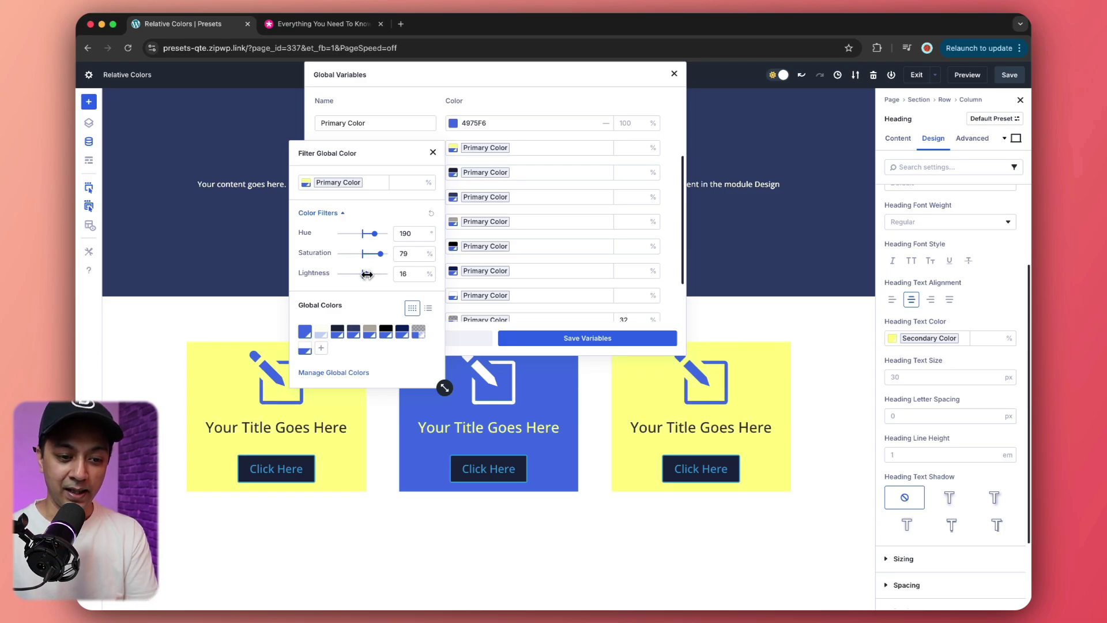
mouse_move(361, 274)
left_mouse_down()
mouse_move(353, 278)
mouse_move(370, 280)
left_mouse_up()
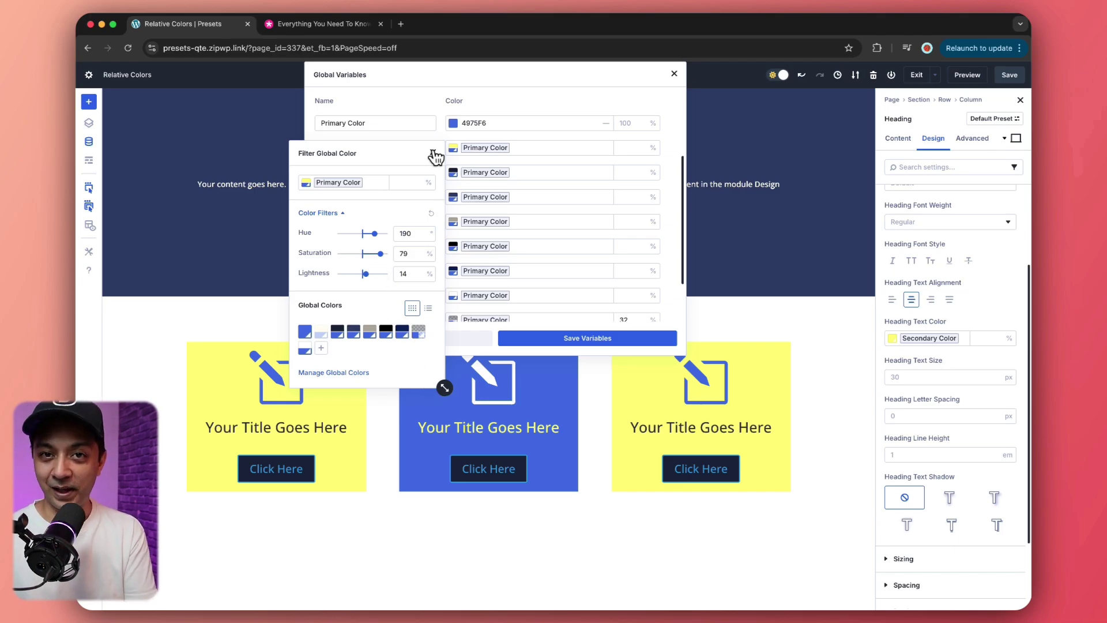
left_click(433, 153)
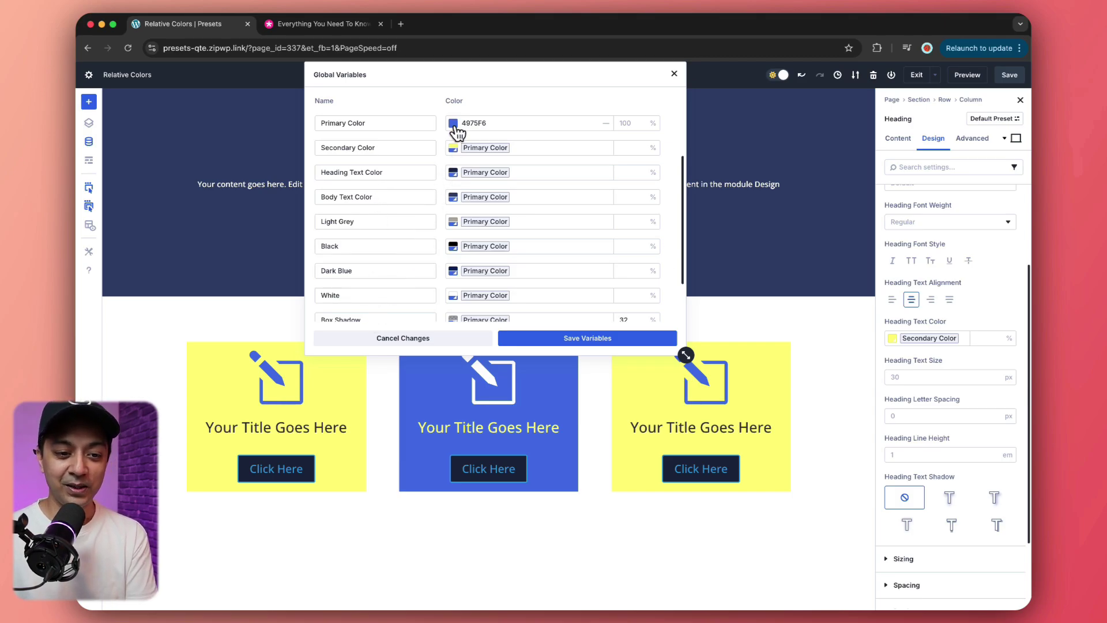
- Shift the Primary Color hue to blue 0074FF and save the global variables
left_click(453, 124)
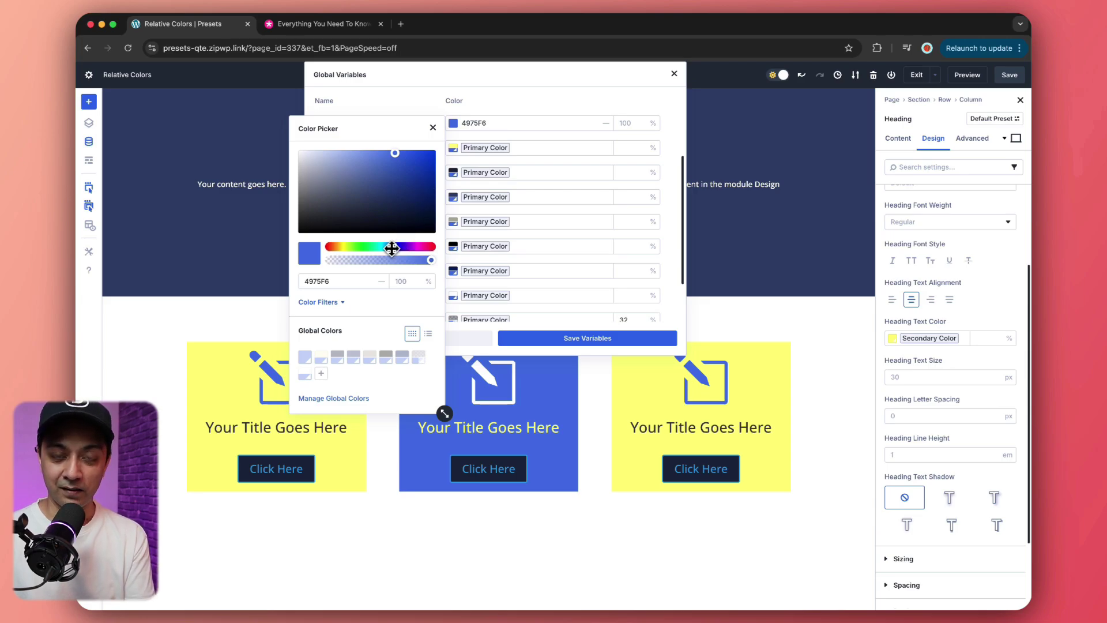
left_click_drag(392, 248, 360, 252)
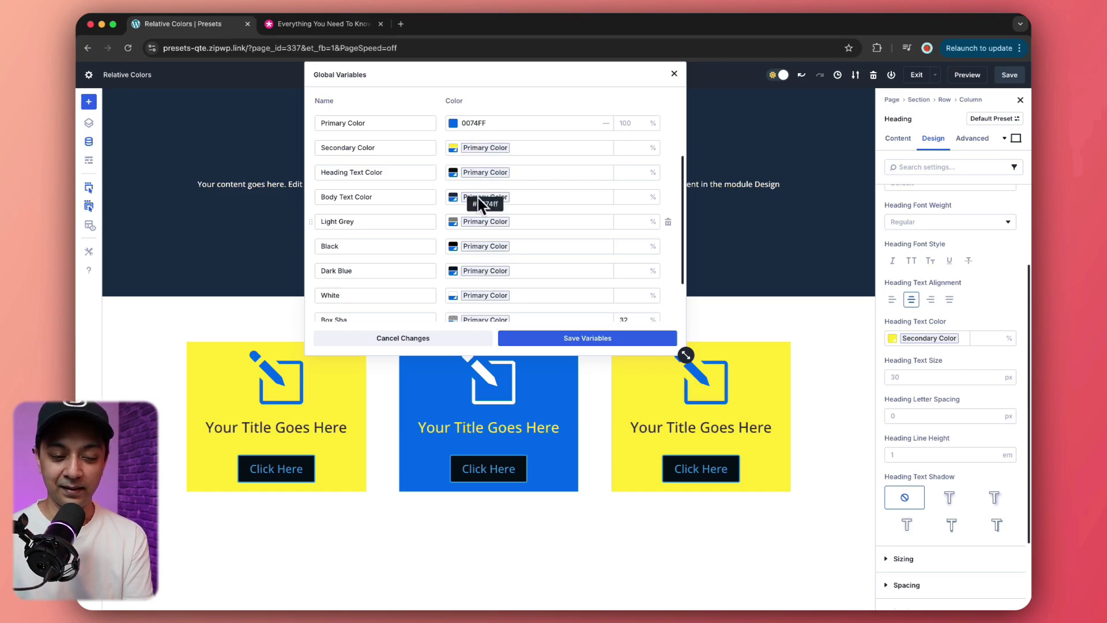
left_click(579, 340)
left_click(597, 339)
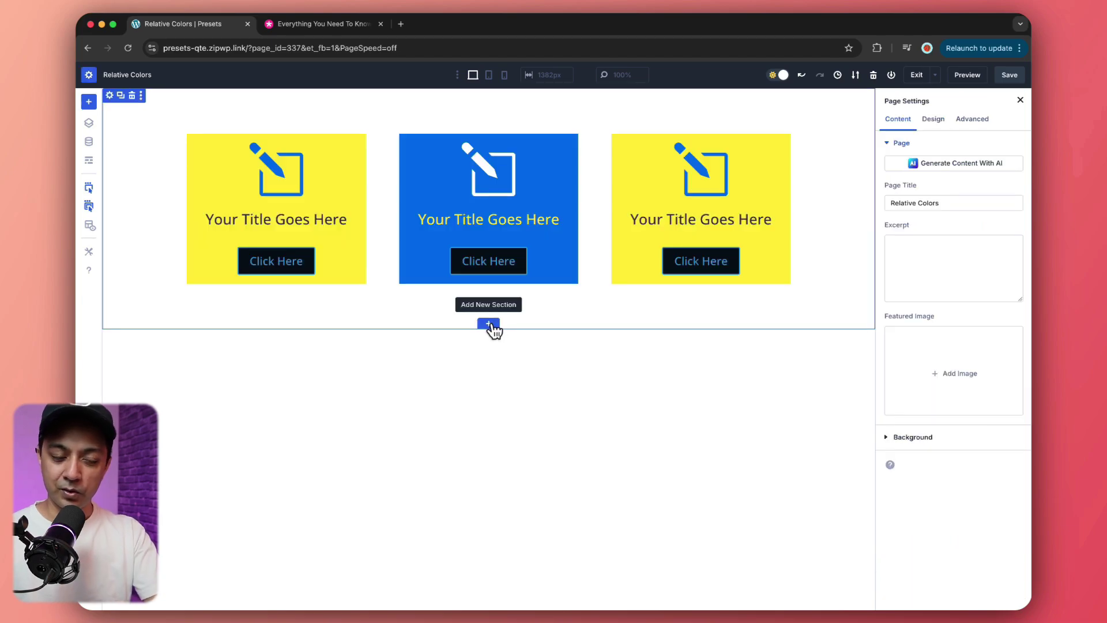
- Add a regular section with a single one-column row below the boxes
left_click(489, 324)
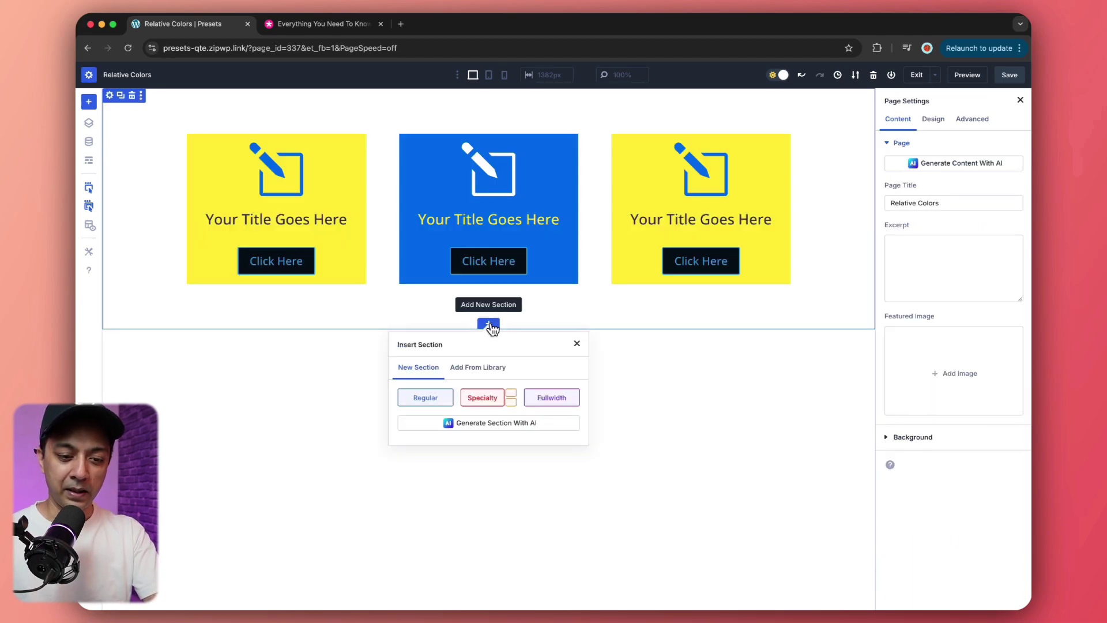
left_click(429, 398)
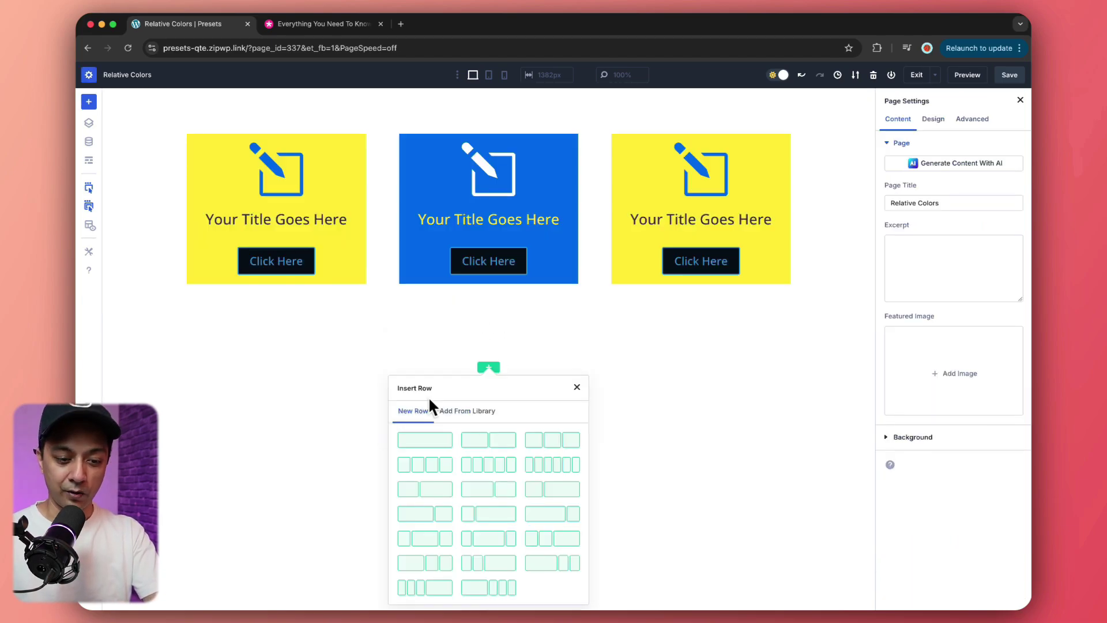
left_click(428, 441)
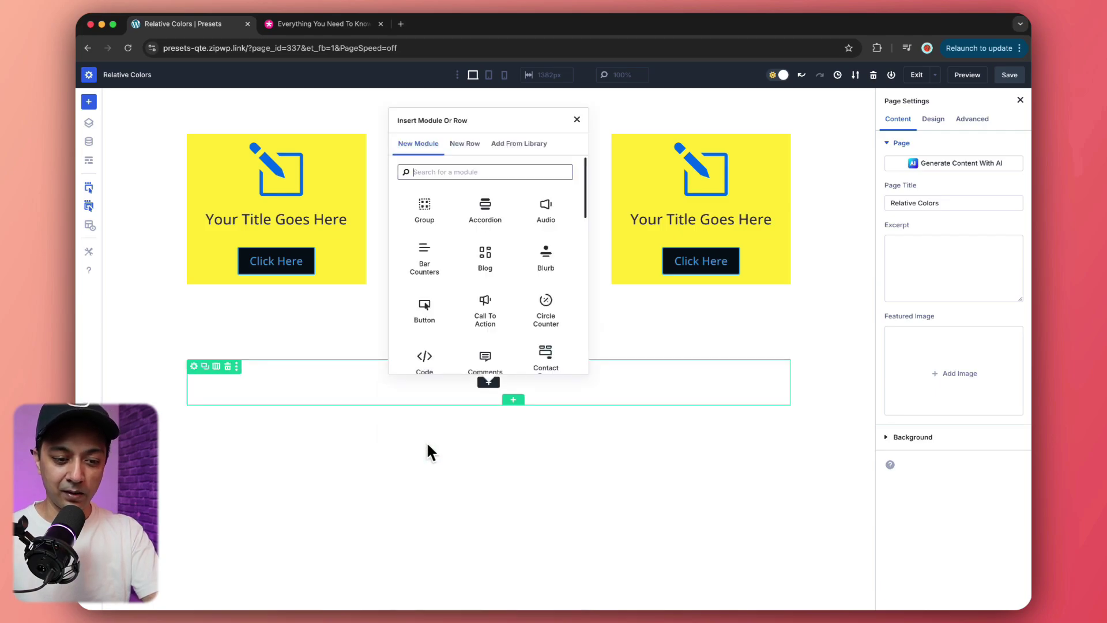
- Insert Heading, Text and Button modules into the new row
type("head")
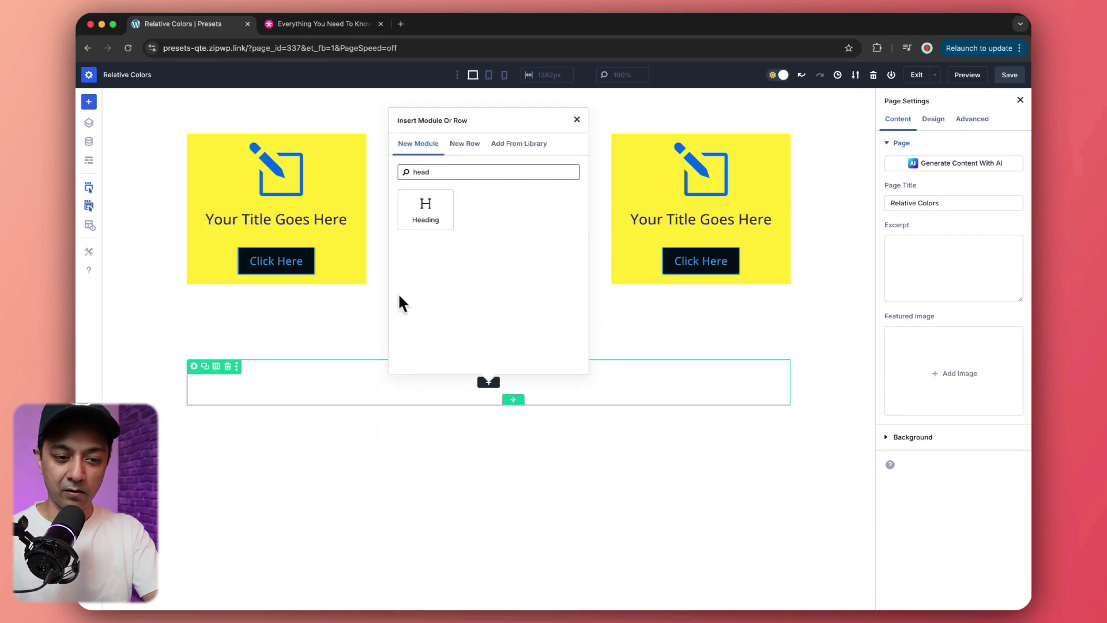
left_click(425, 210)
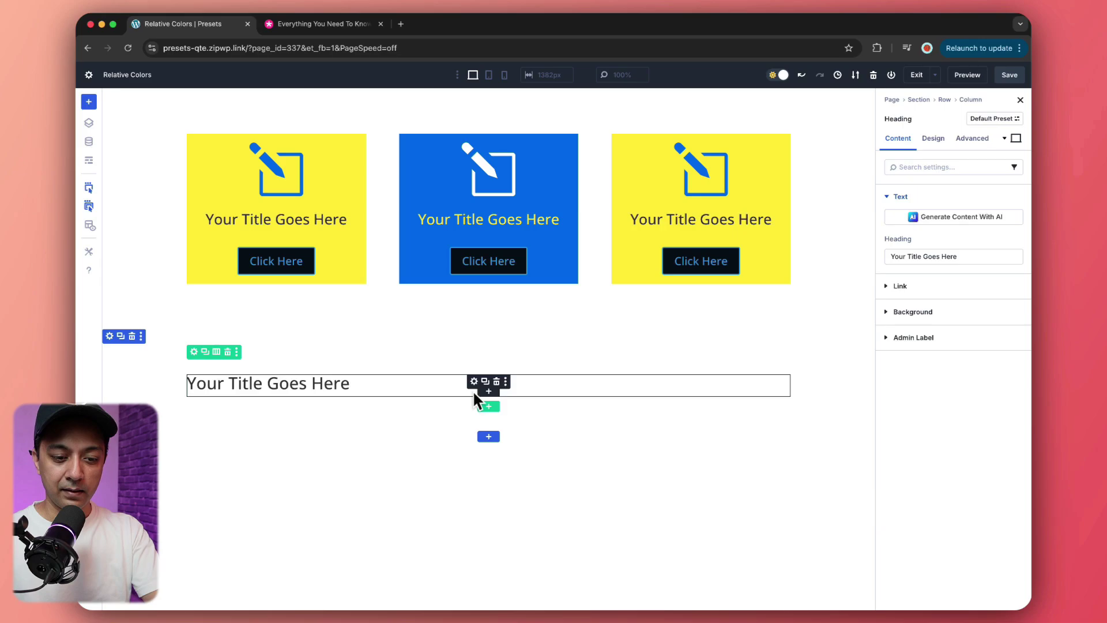
left_click(484, 391)
type("te")
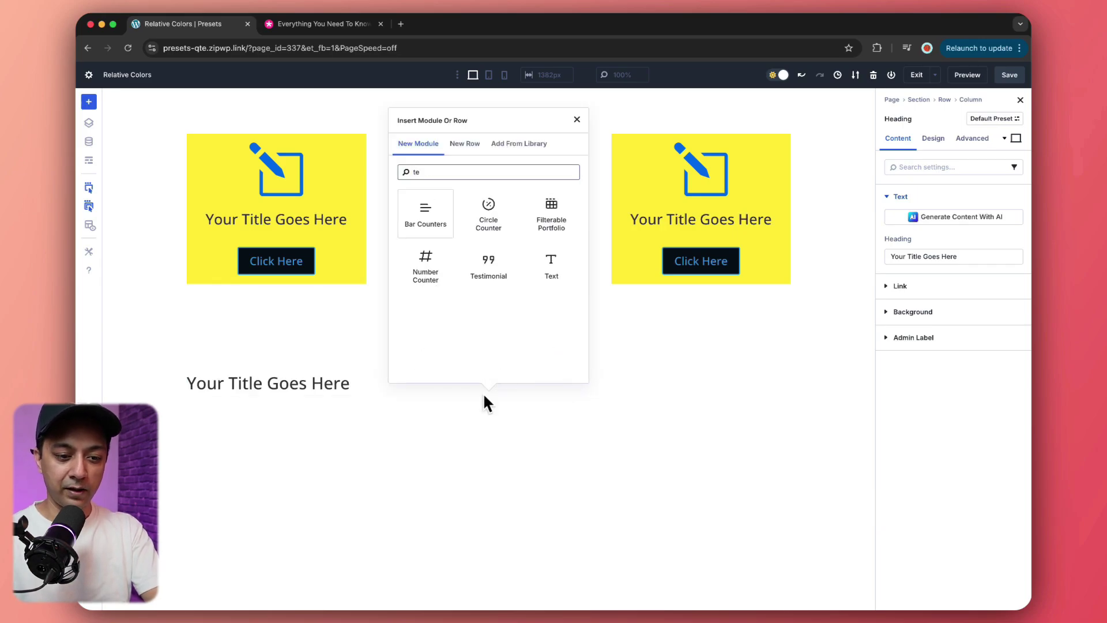
left_click(555, 274)
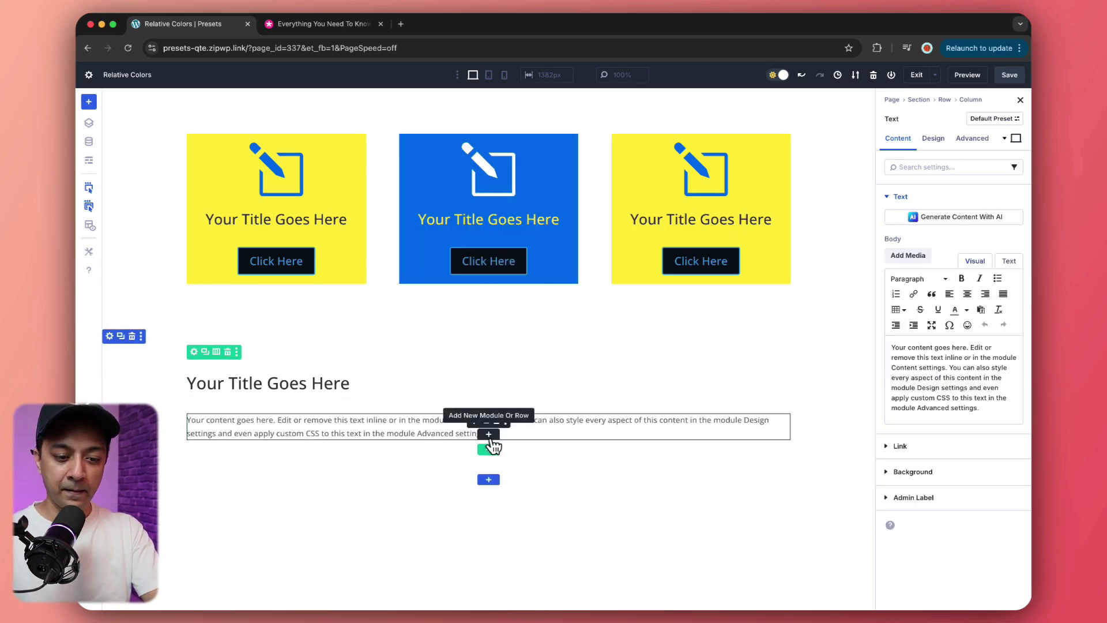
left_click(489, 436)
type("bu")
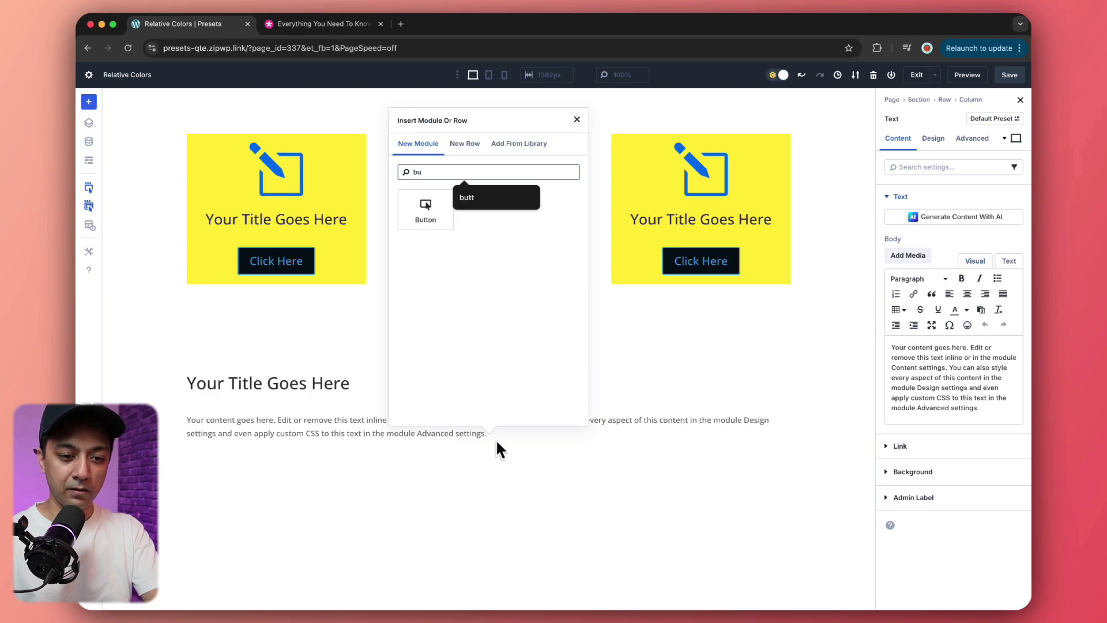
left_click(426, 210)
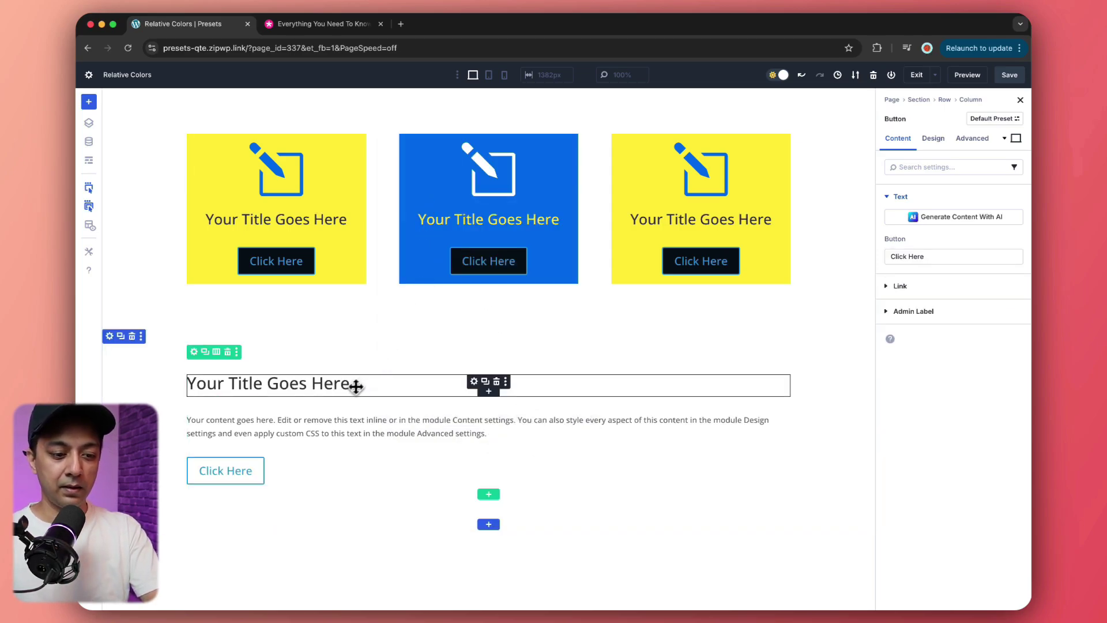
- Center the heading's text alignment
left_click(233, 381)
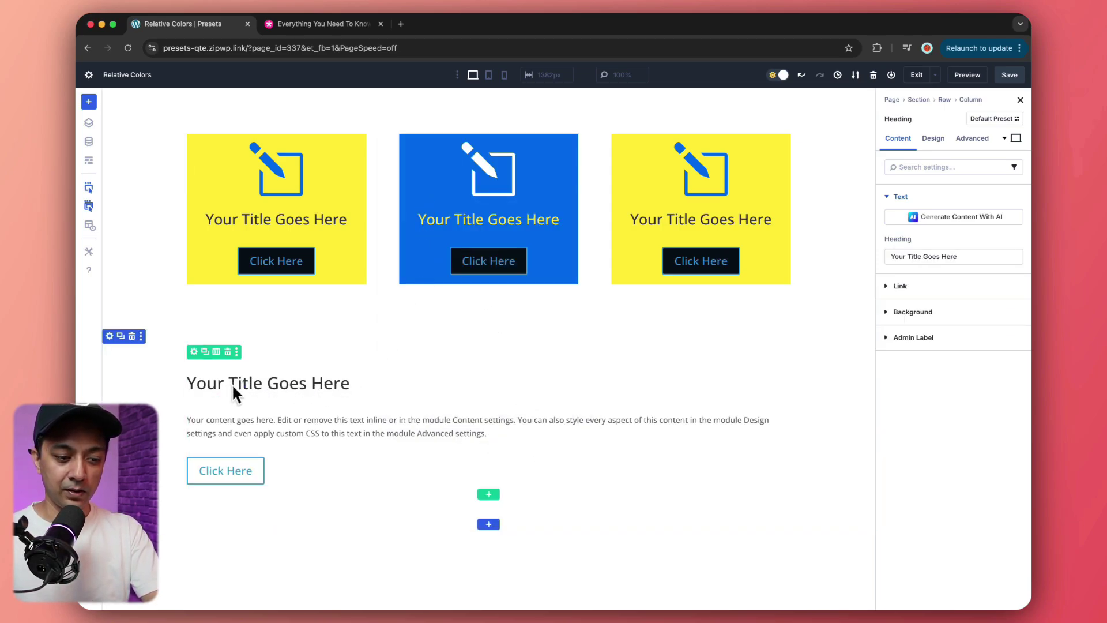
left_click(931, 143)
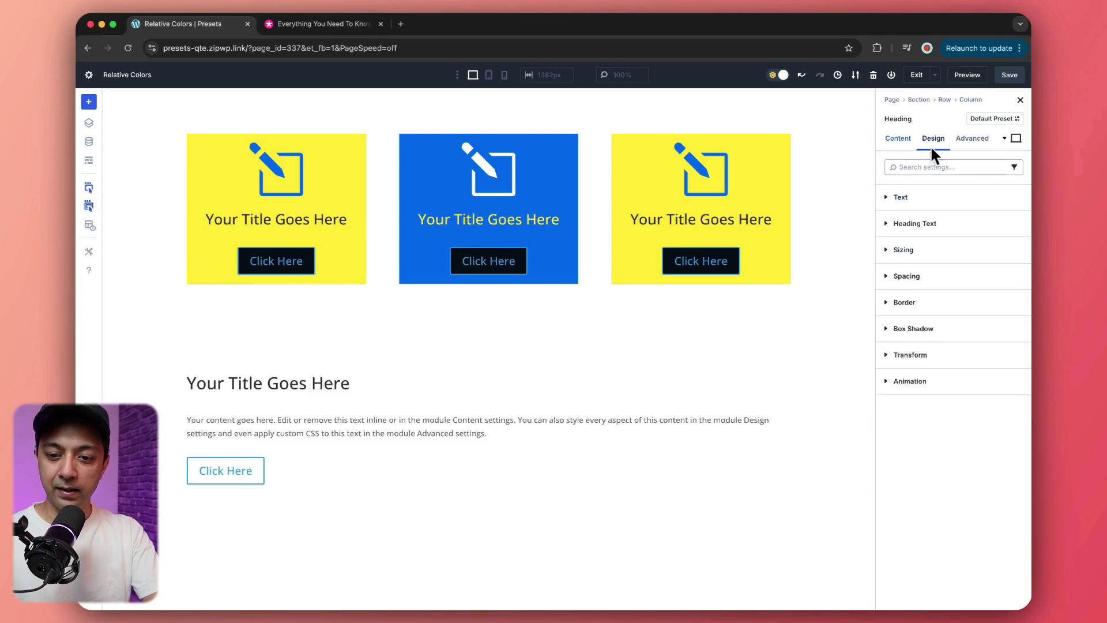
left_click(889, 224)
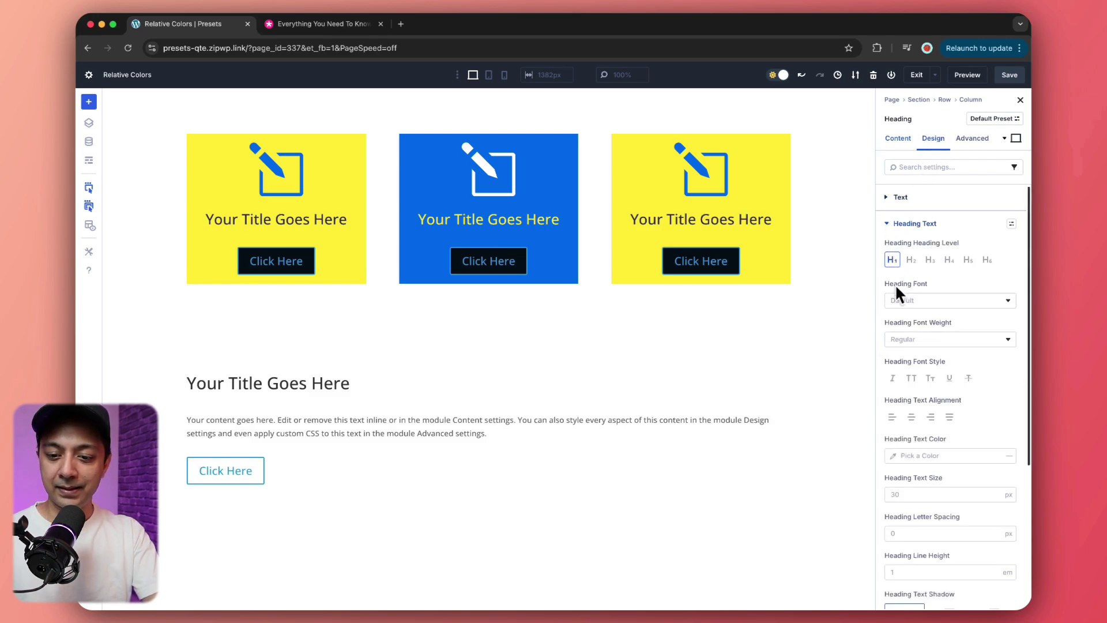
left_click(913, 419)
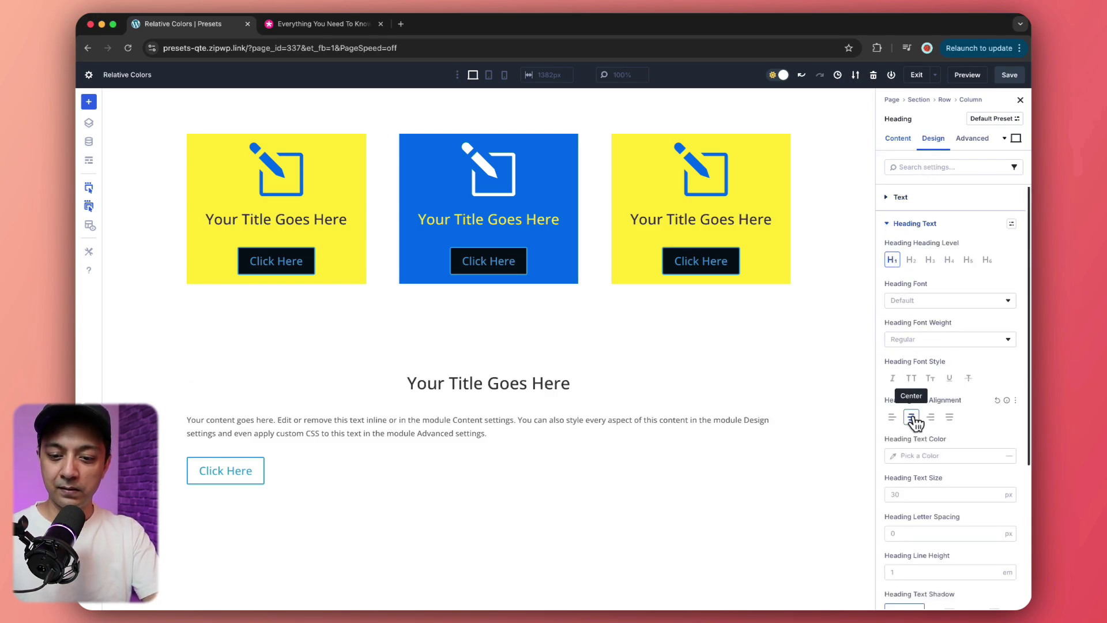
- Center the body text module's text alignment
left_click(724, 429)
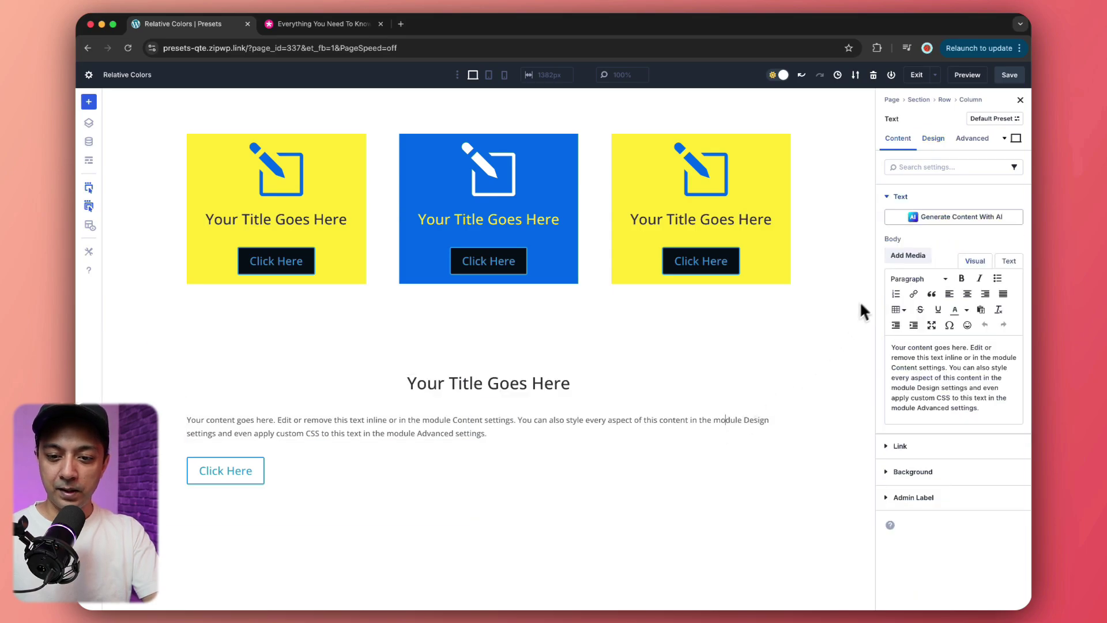
left_click(933, 138)
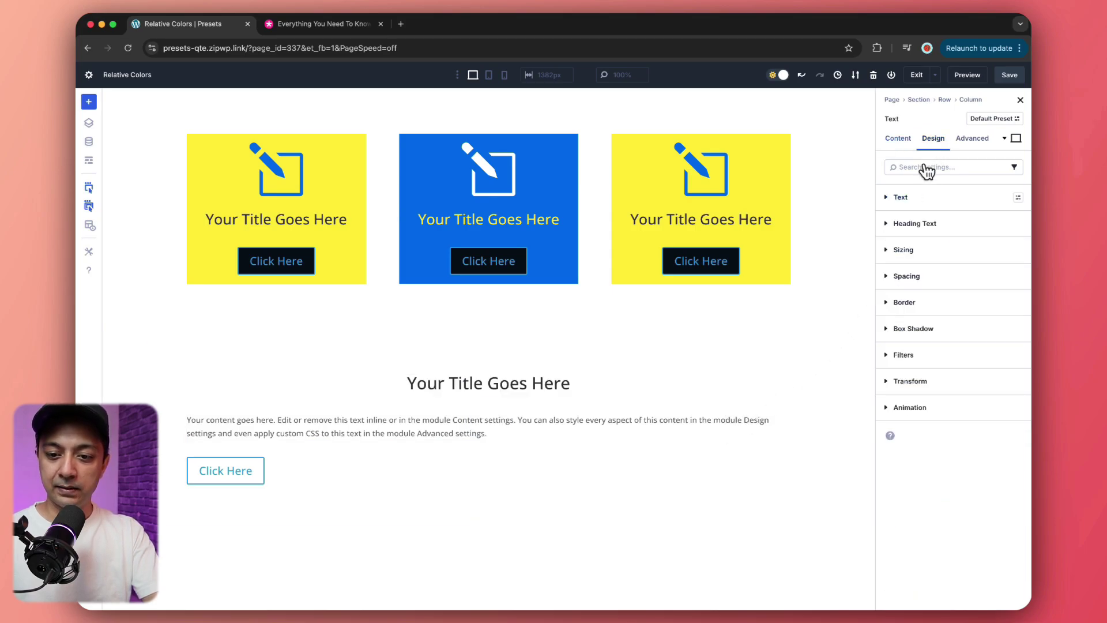
left_click(891, 198)
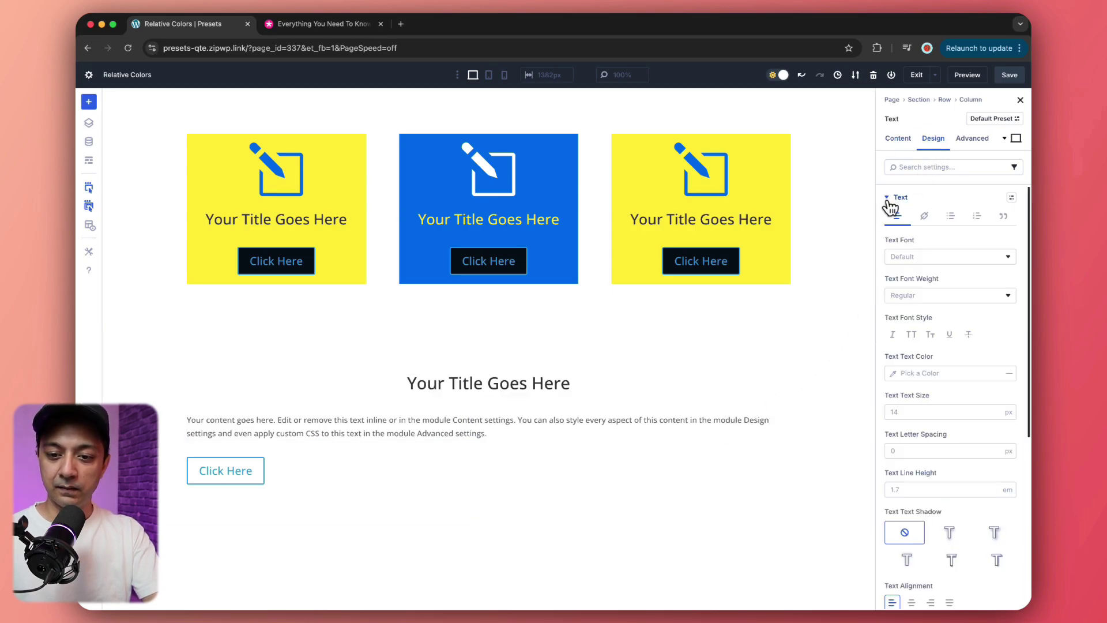
left_click(911, 602)
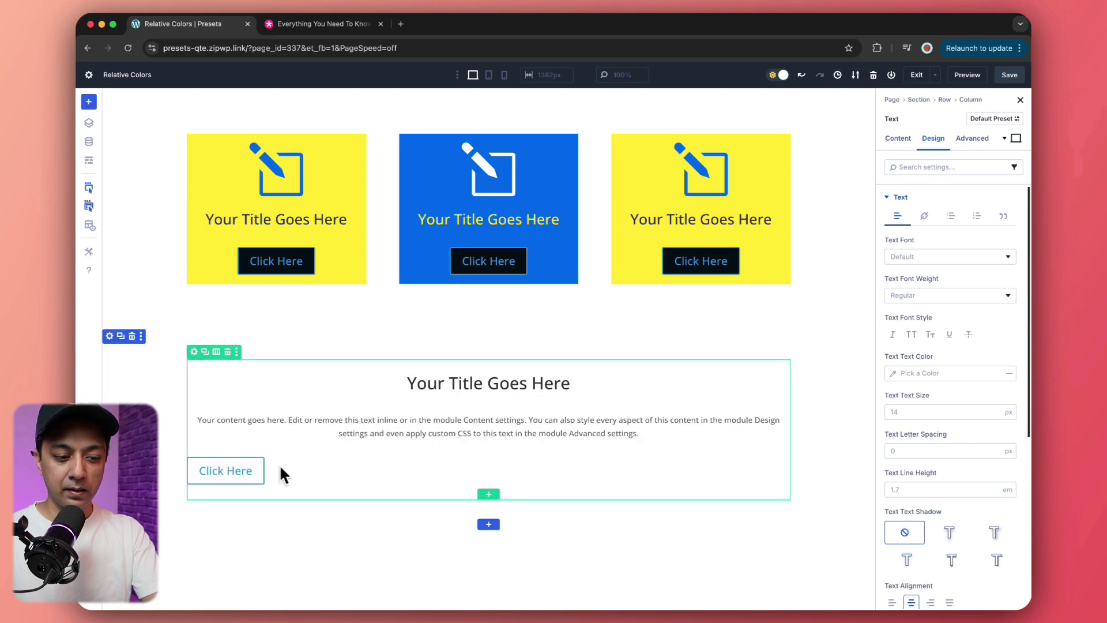
- Set the Click Here button's alignment to Center
left_click(201, 469)
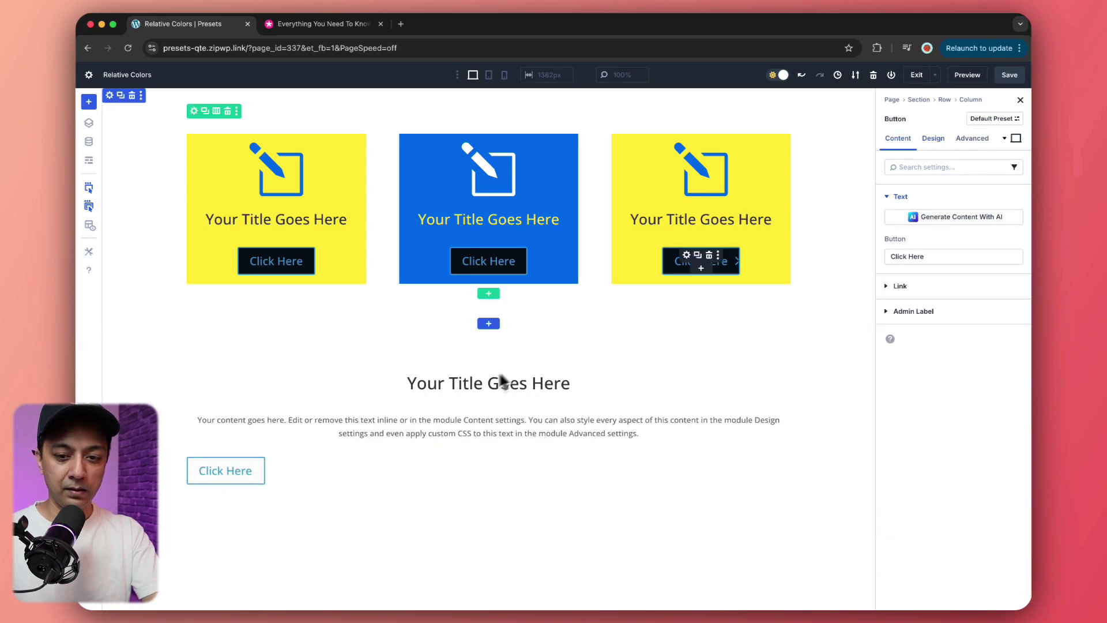
left_click(933, 139)
left_click(889, 199)
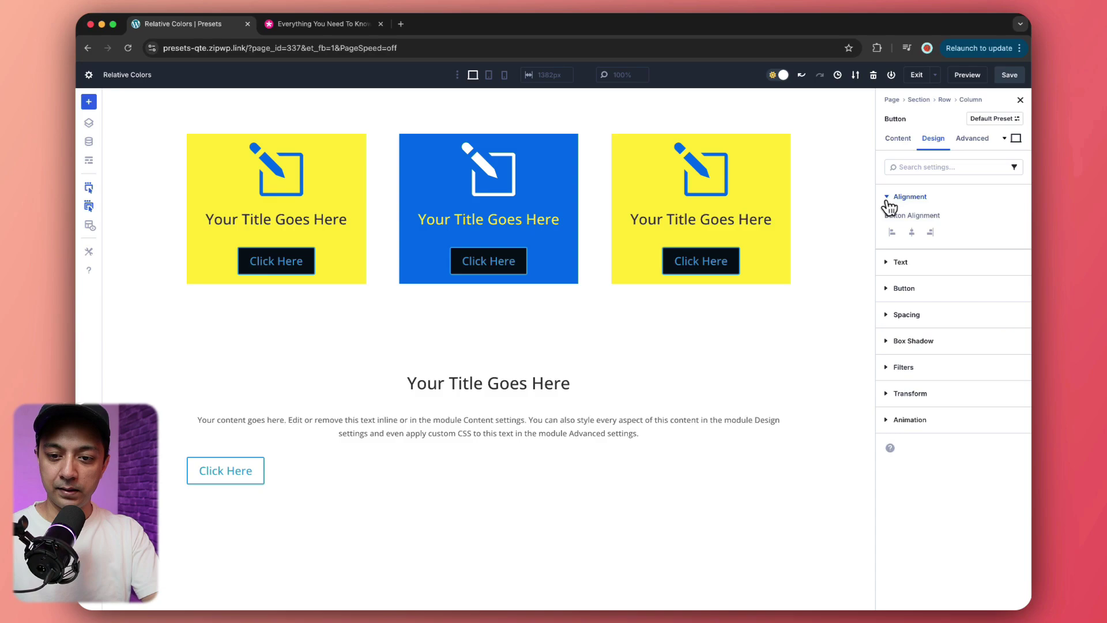
left_click(911, 232)
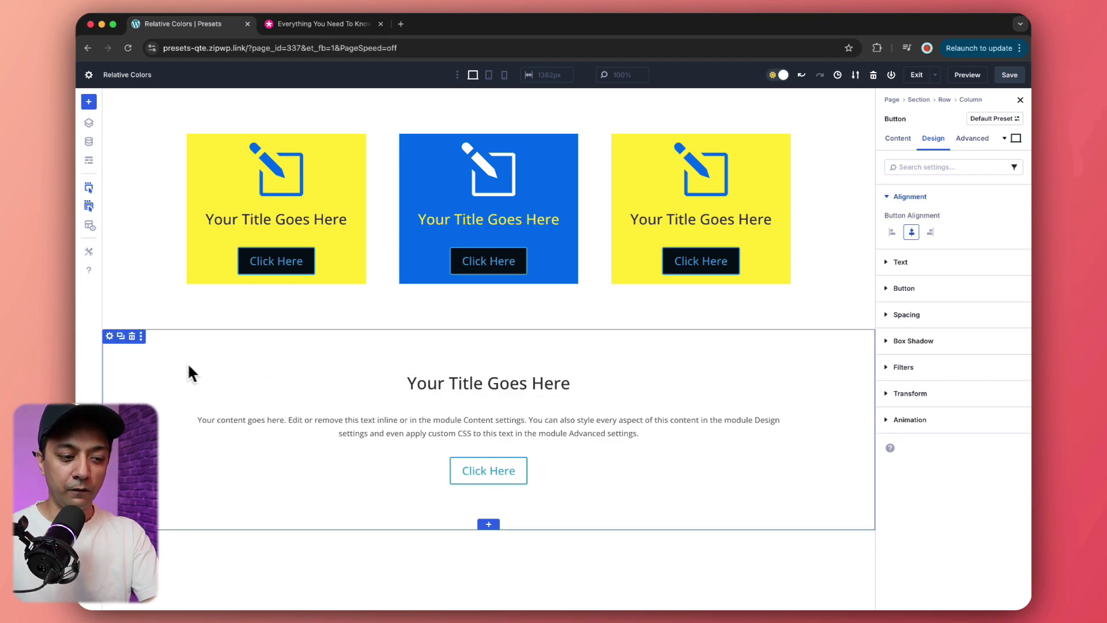
- Give the new section a Heading Text Color global background color
left_click(110, 337)
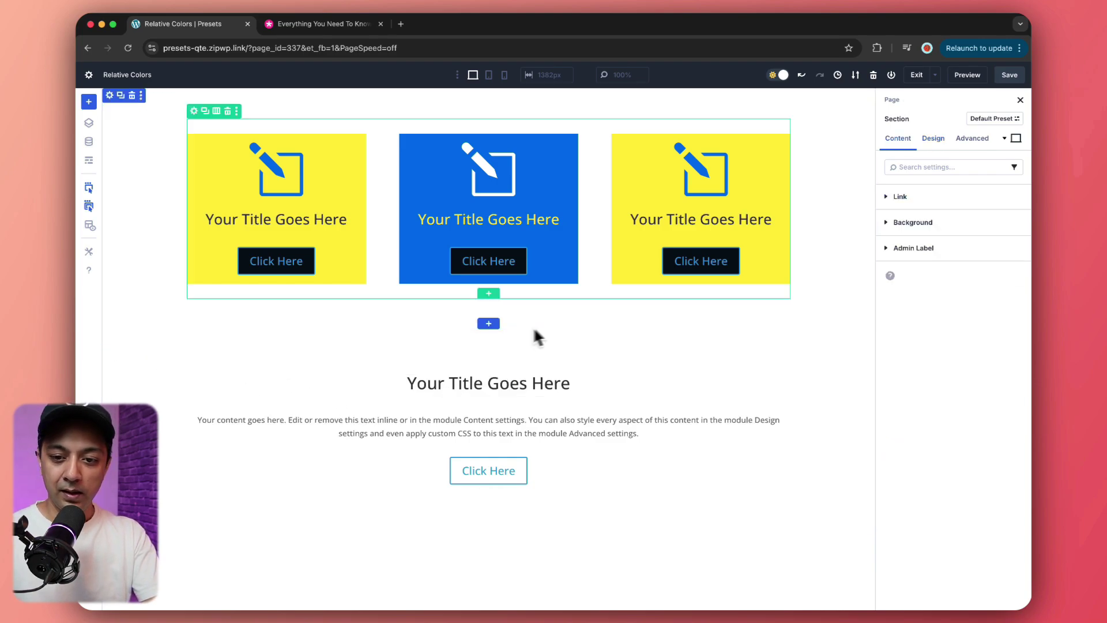
left_click(888, 223)
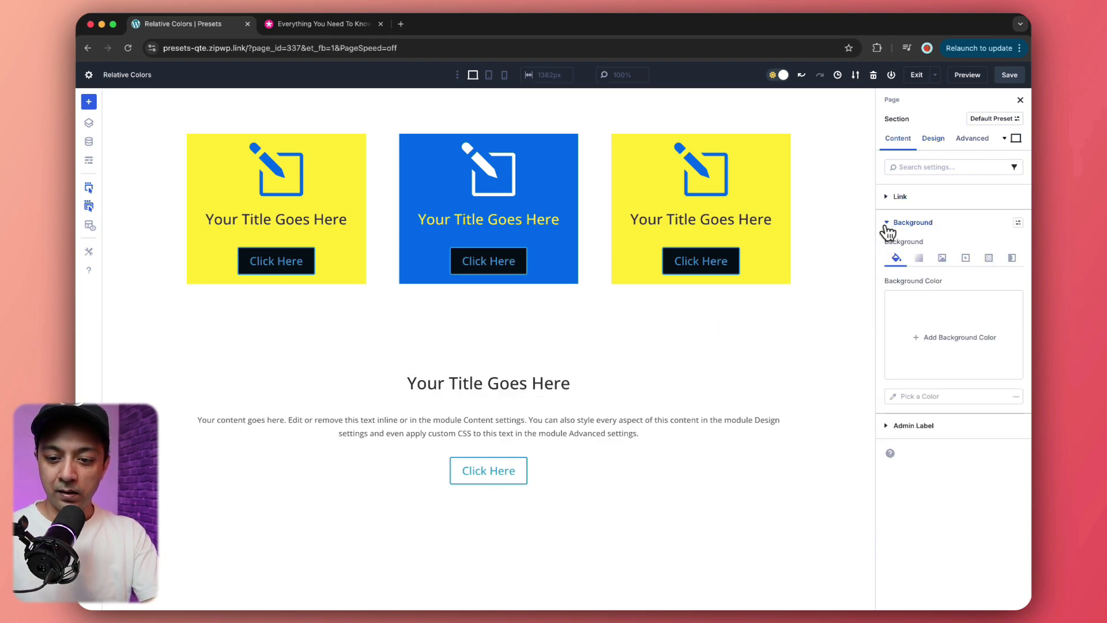
left_click(938, 345)
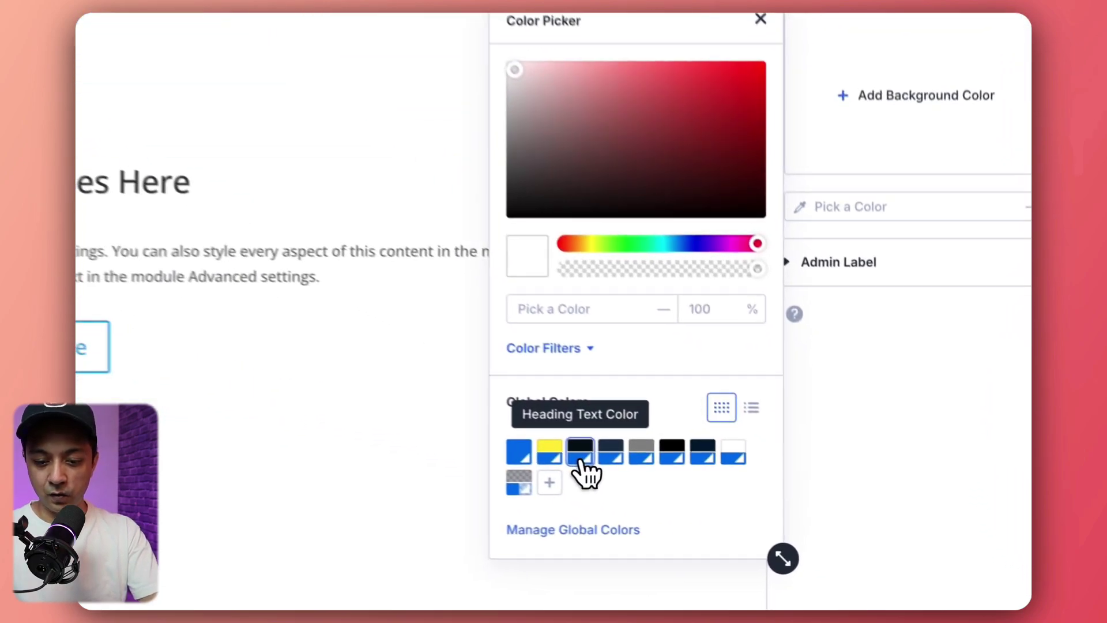
left_click(776, 527)
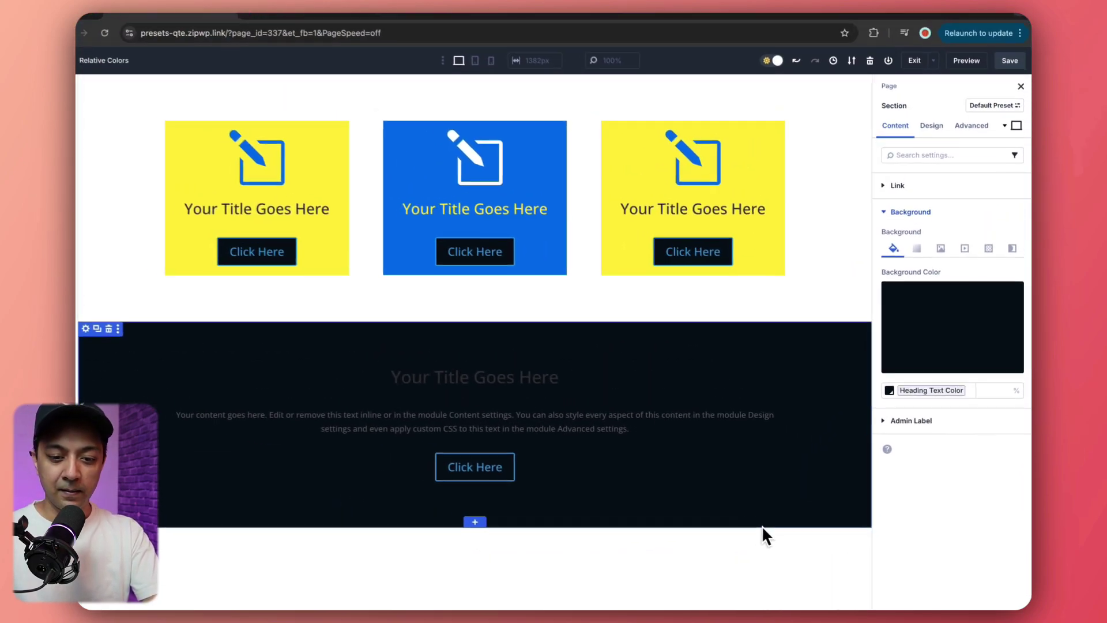
- Set the dark section's heading text color to the White global color
left_click(433, 385)
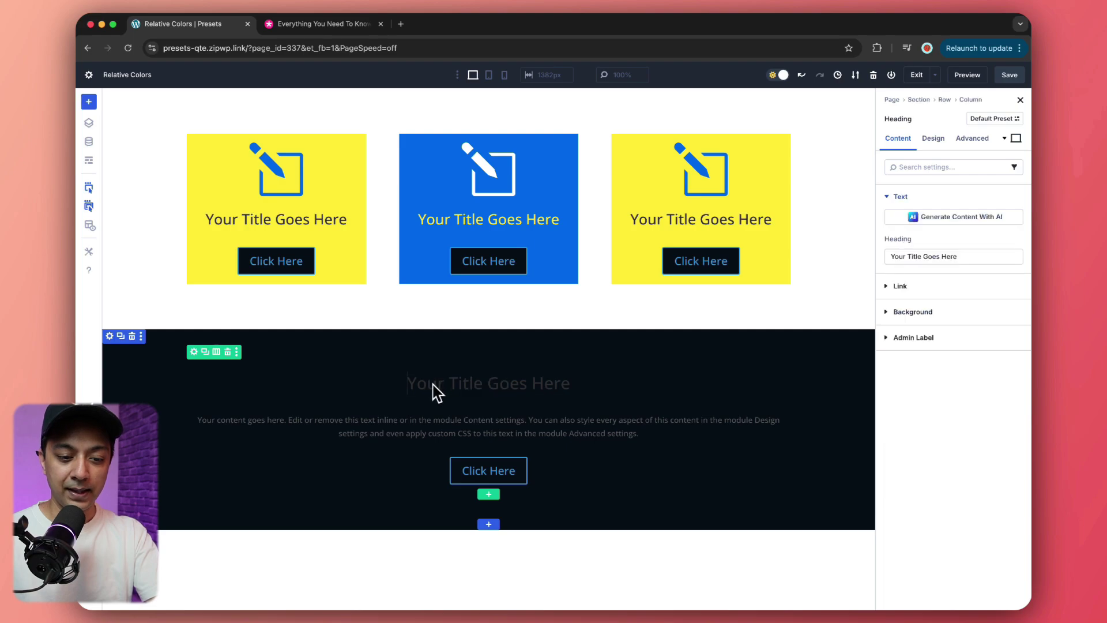
left_click(935, 140)
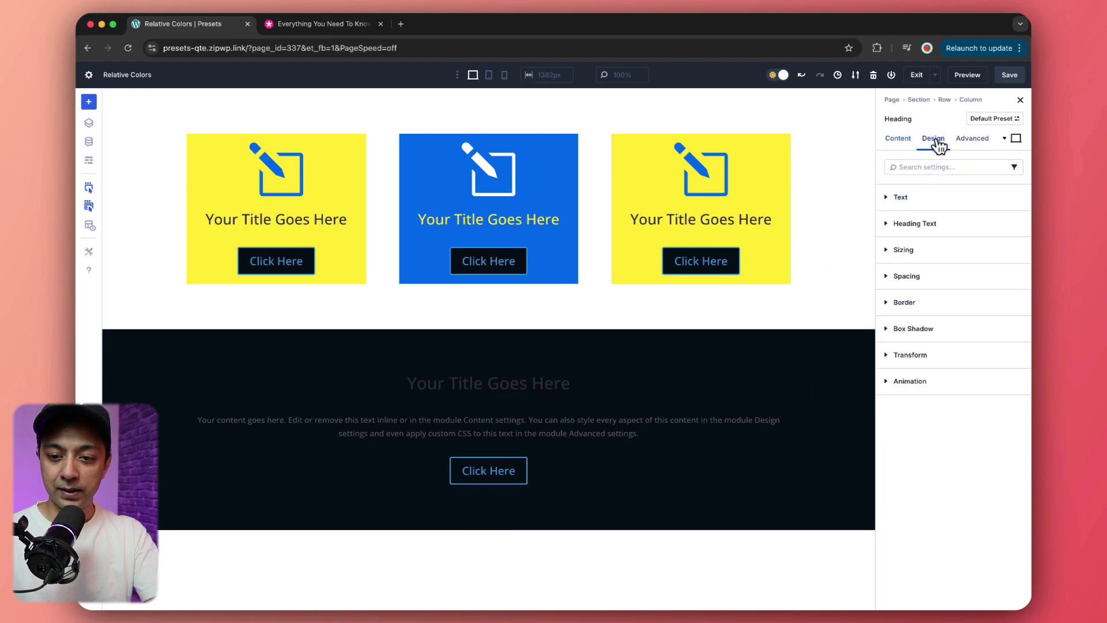
left_click(895, 225)
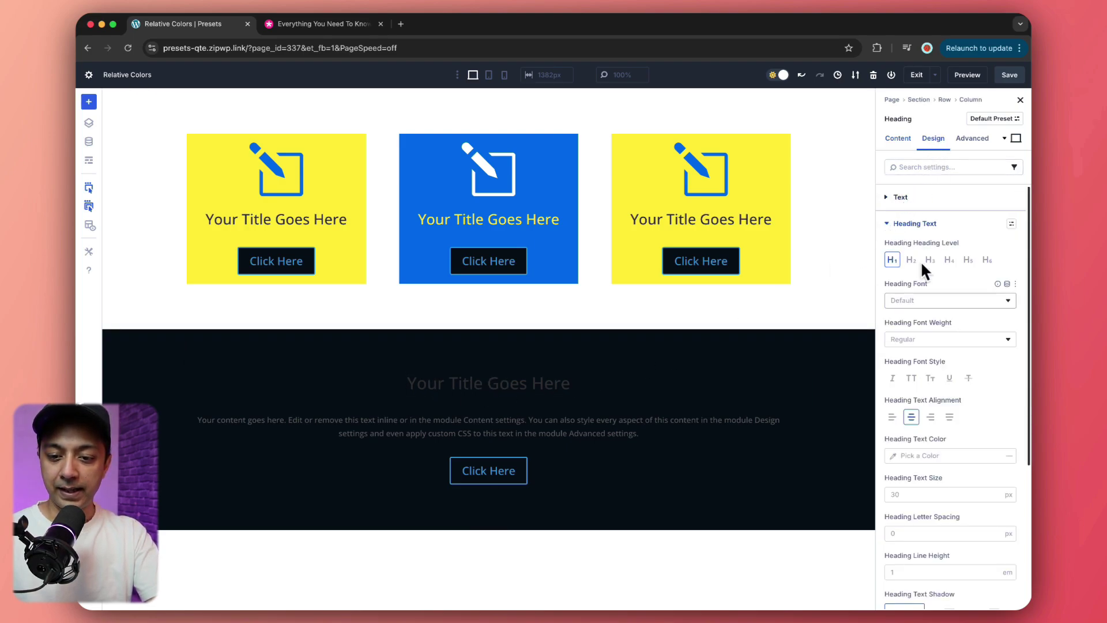
scroll(958, 303, "down", 3)
left_click(903, 340)
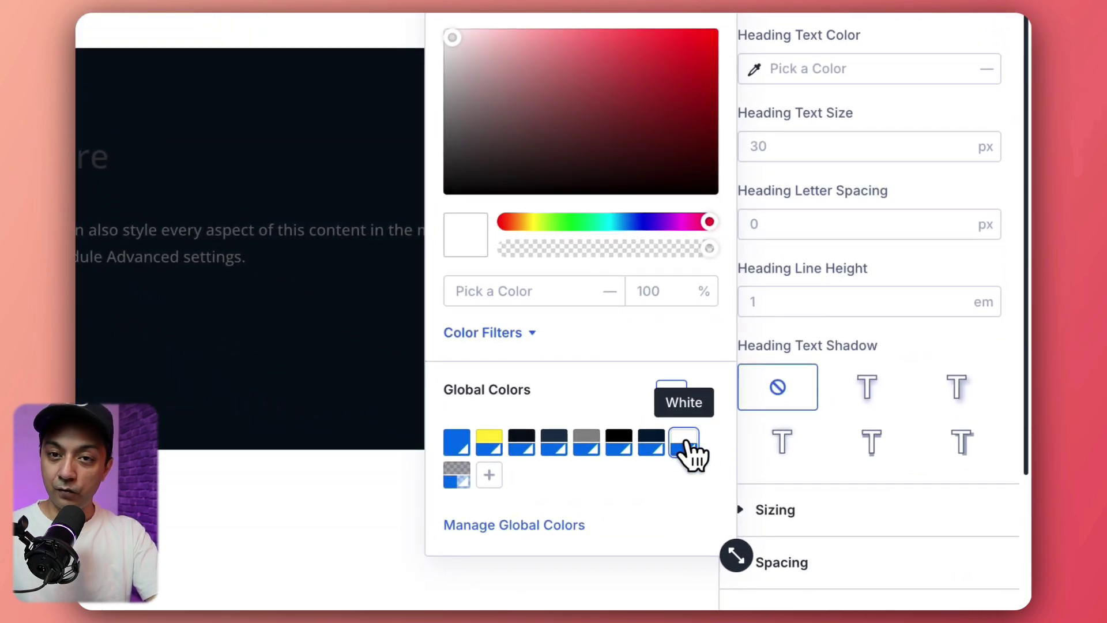
left_click(685, 443)
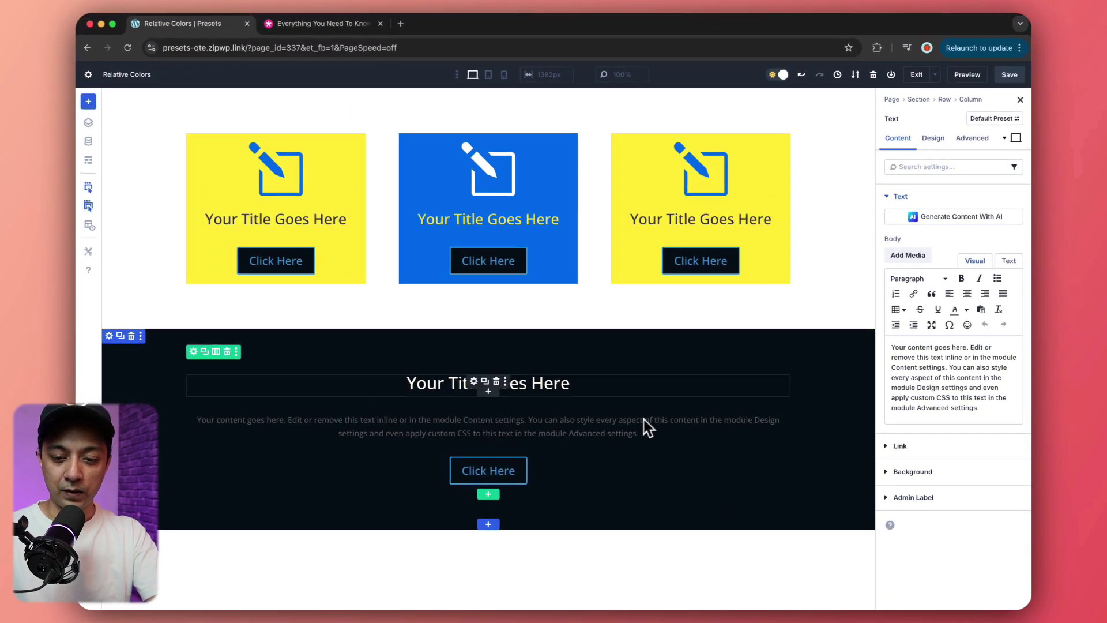
- Set the body text color to the White global color
left_click(934, 139)
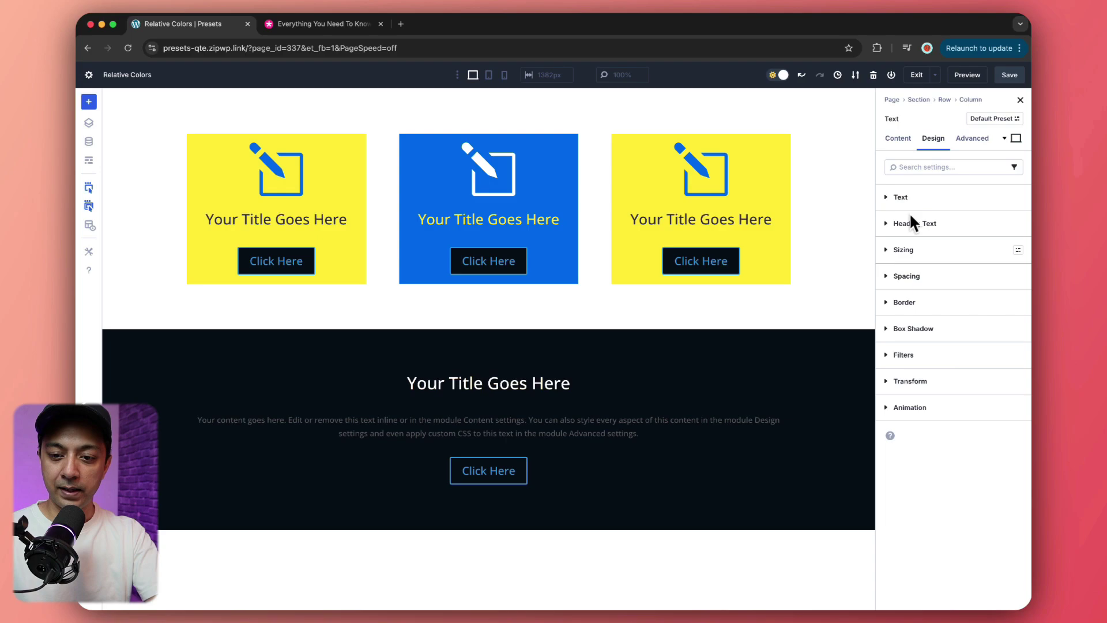
left_click(892, 197)
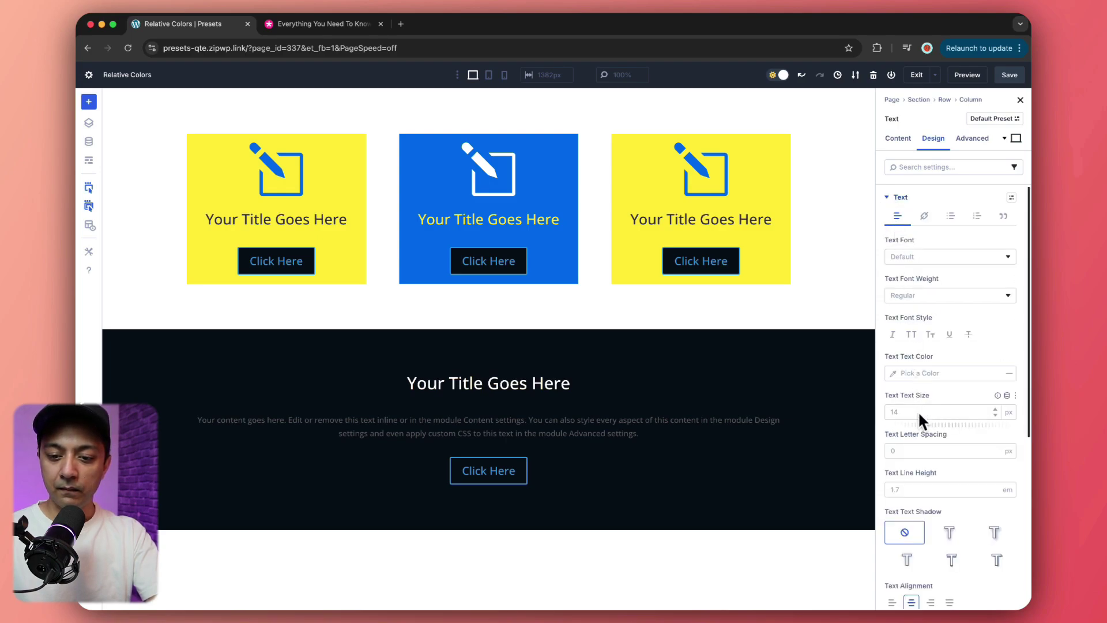
left_click(893, 374)
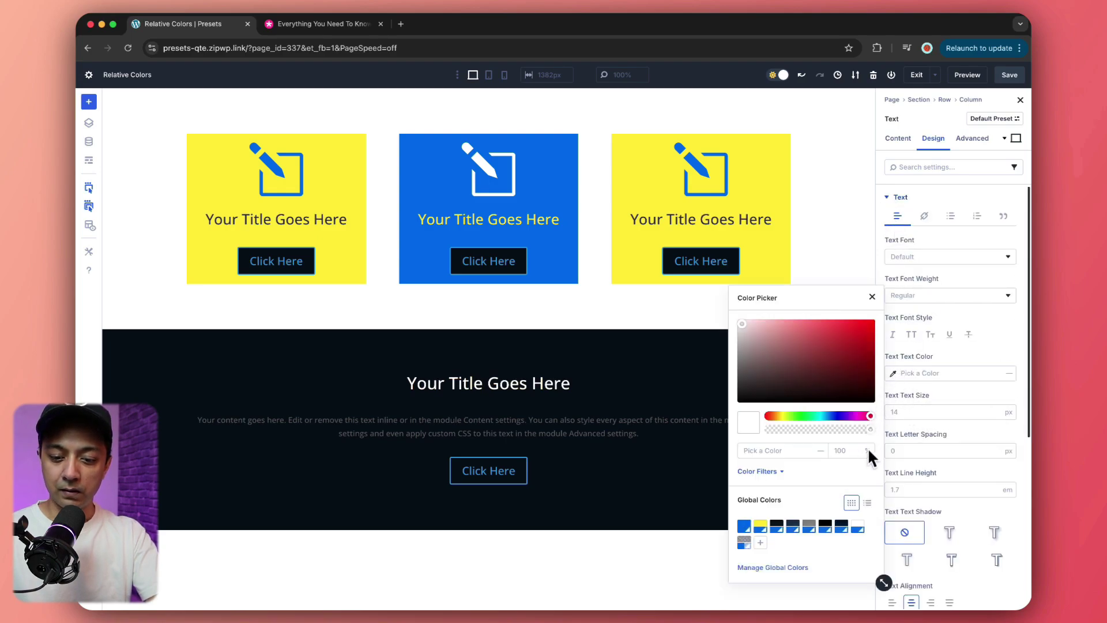
left_click(853, 527)
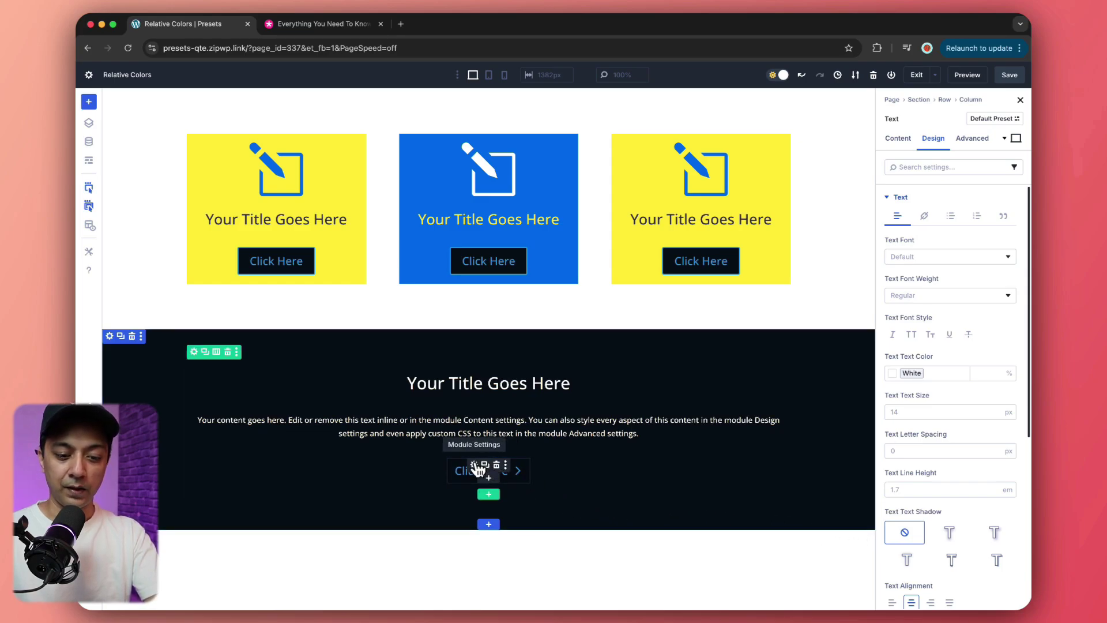
- Turn on Use Custom Styles For Button for the Click Here button
left_click(474, 465)
left_click(936, 140)
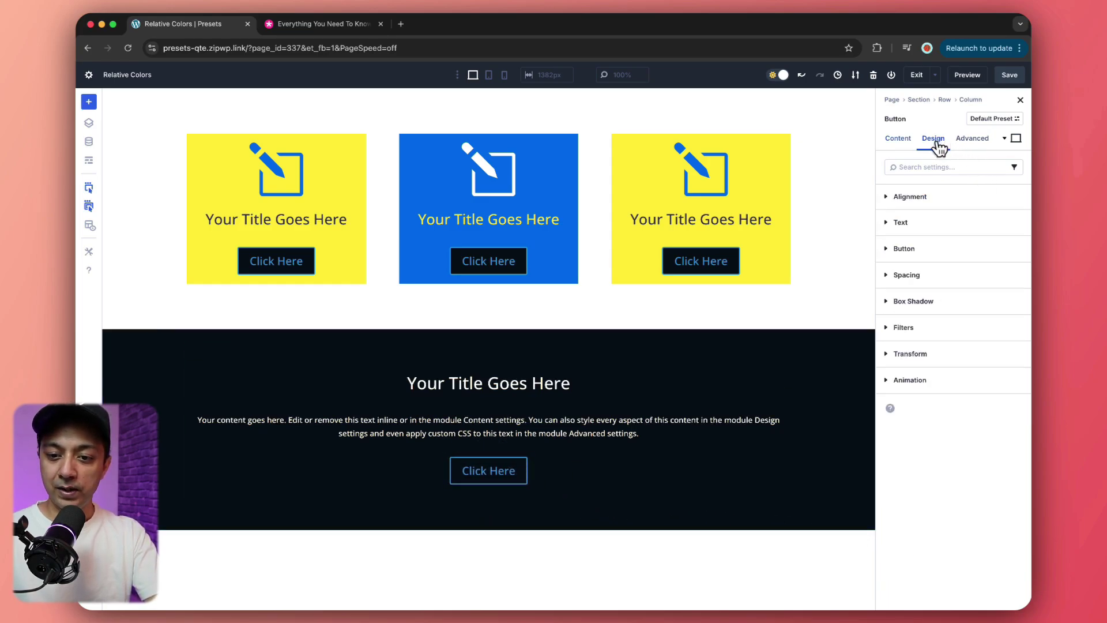
left_click(892, 252)
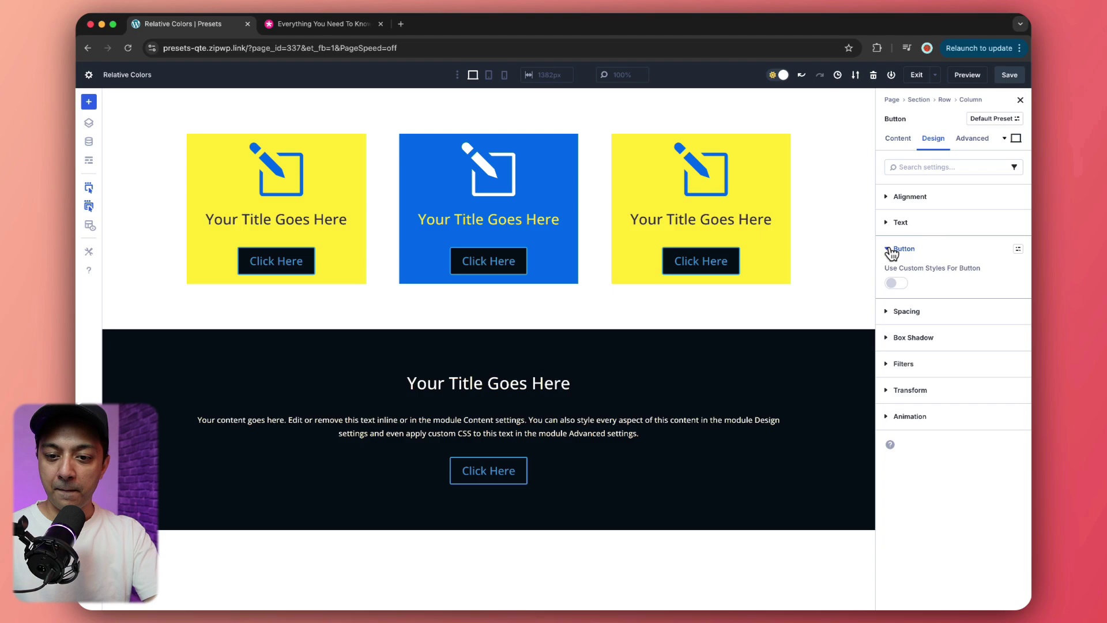
left_click(902, 288)
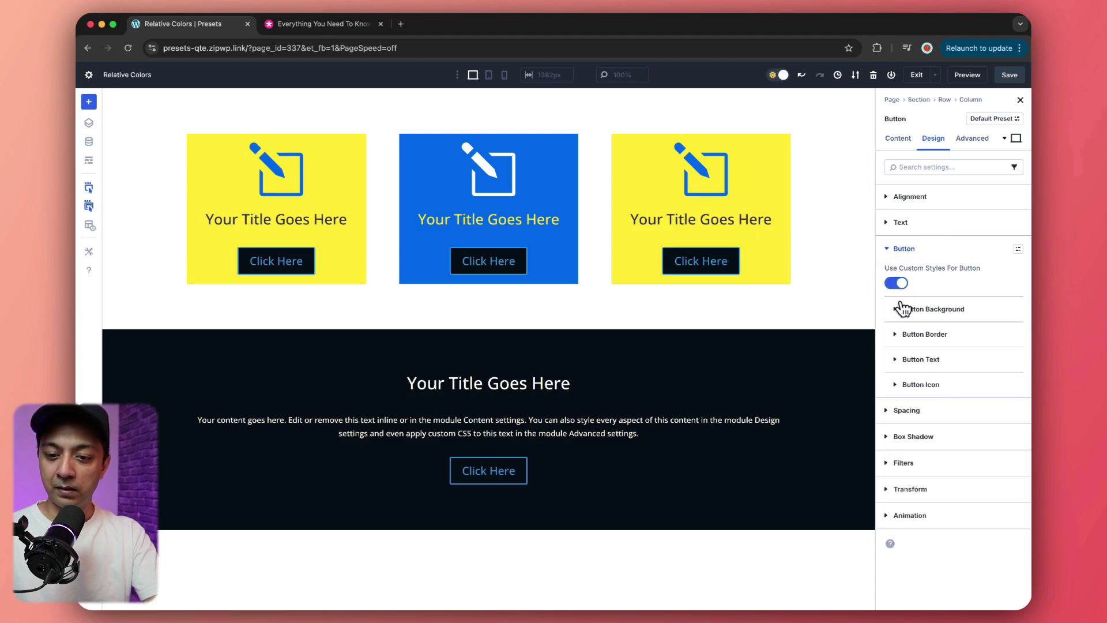
- Set the button background to the Secondary Color global swatch
left_click(899, 311)
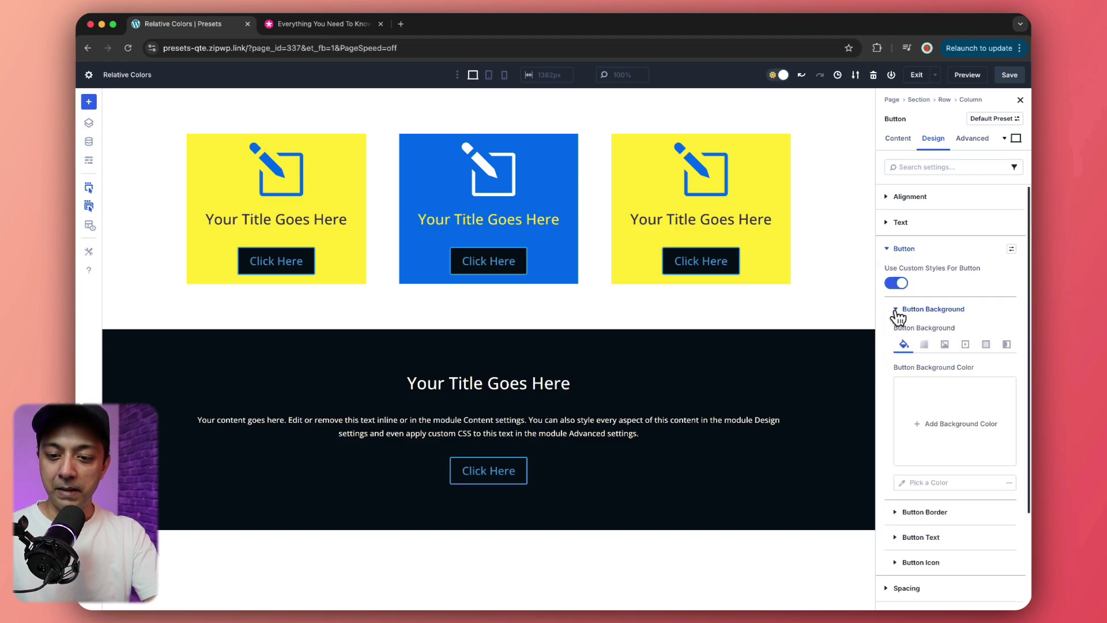
left_click(938, 432)
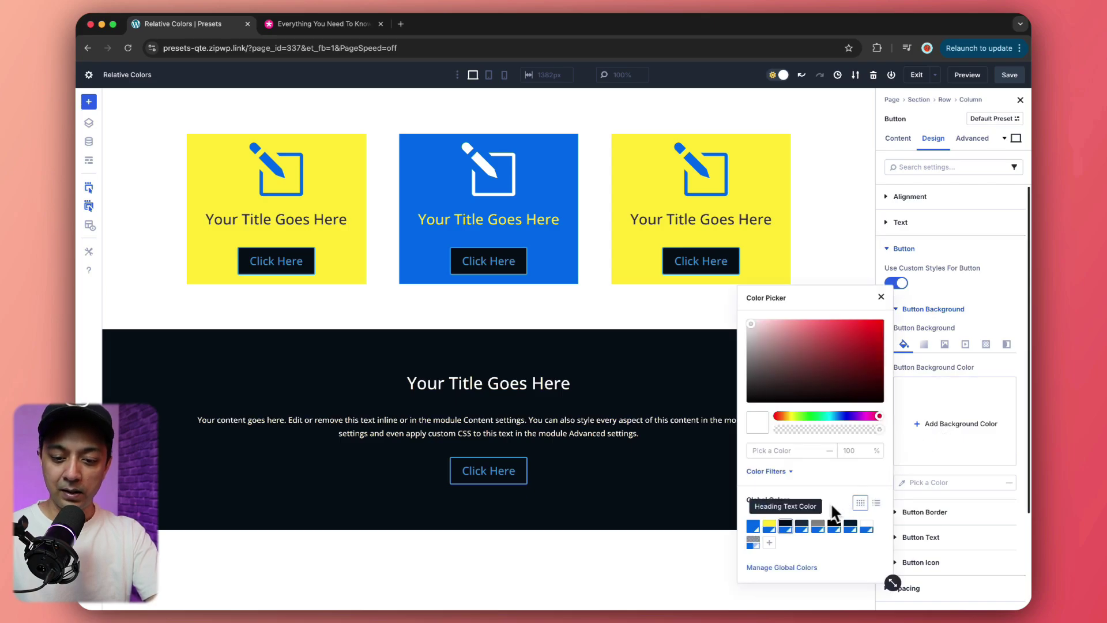
left_click(769, 527)
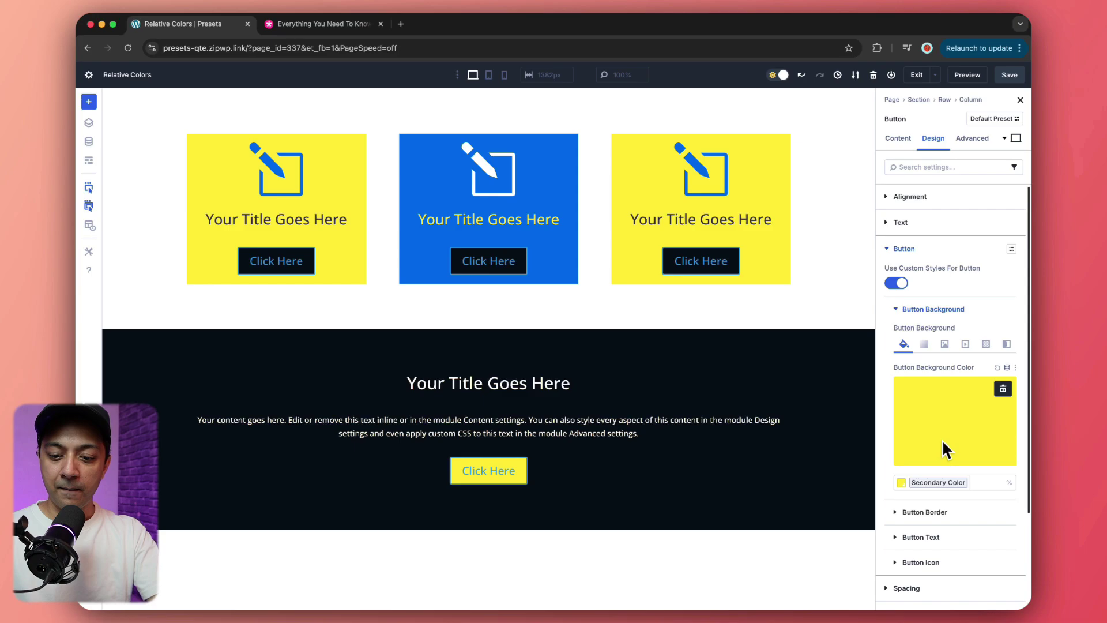
scroll(942, 449, "down", 4)
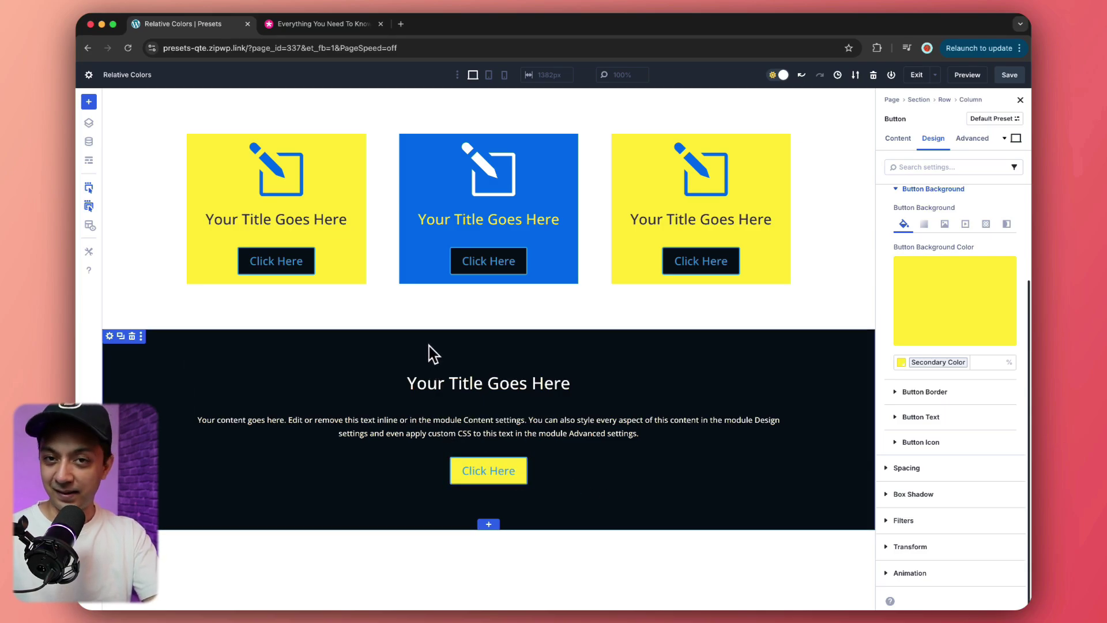
- Raise the button background's Secondary Color lightness filter to about 24 for a paler yellow
mouse_move(478, 473)
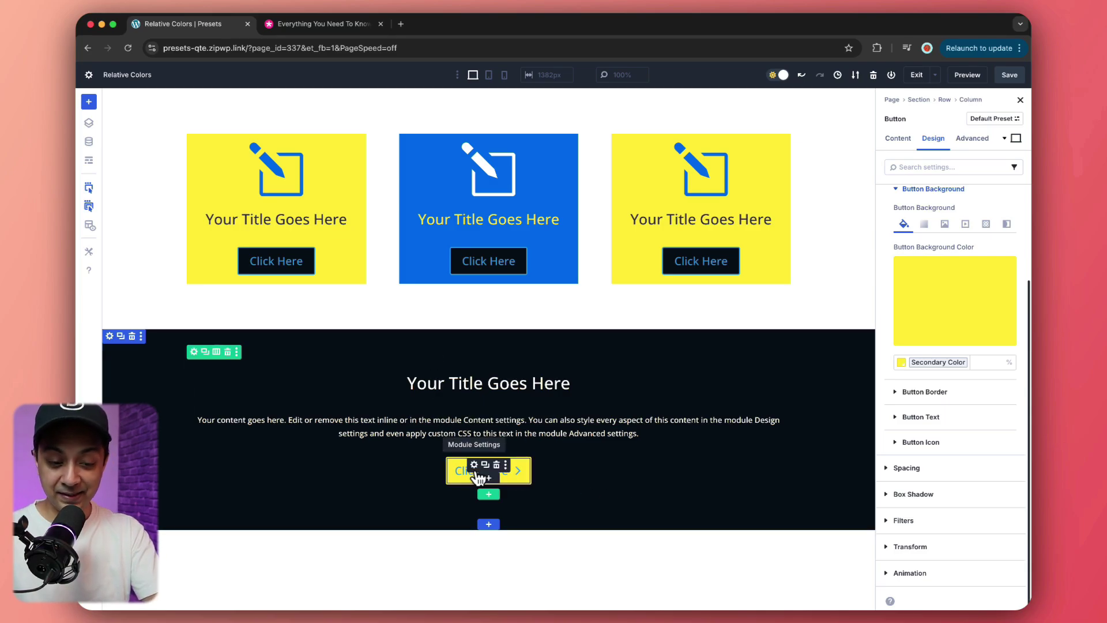
left_click(475, 466)
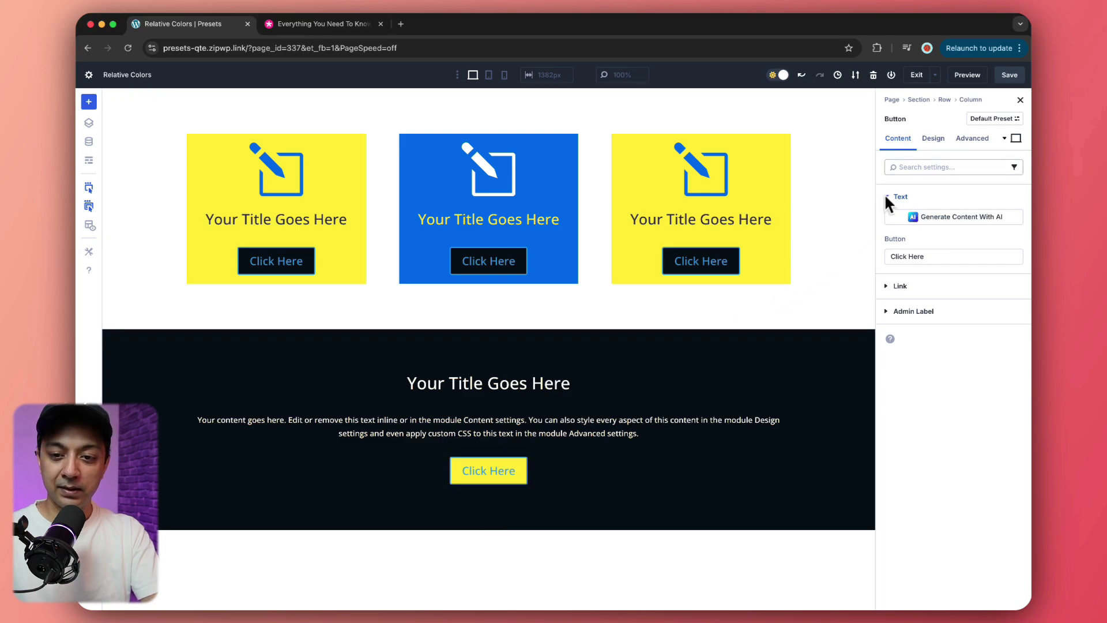
left_click(932, 139)
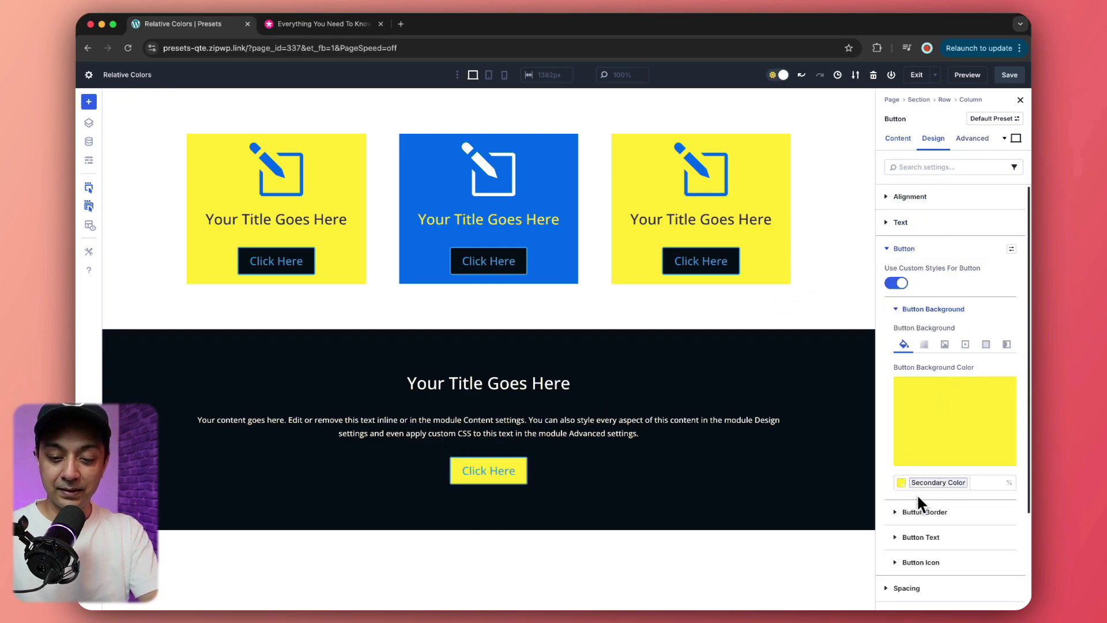
left_click(898, 488)
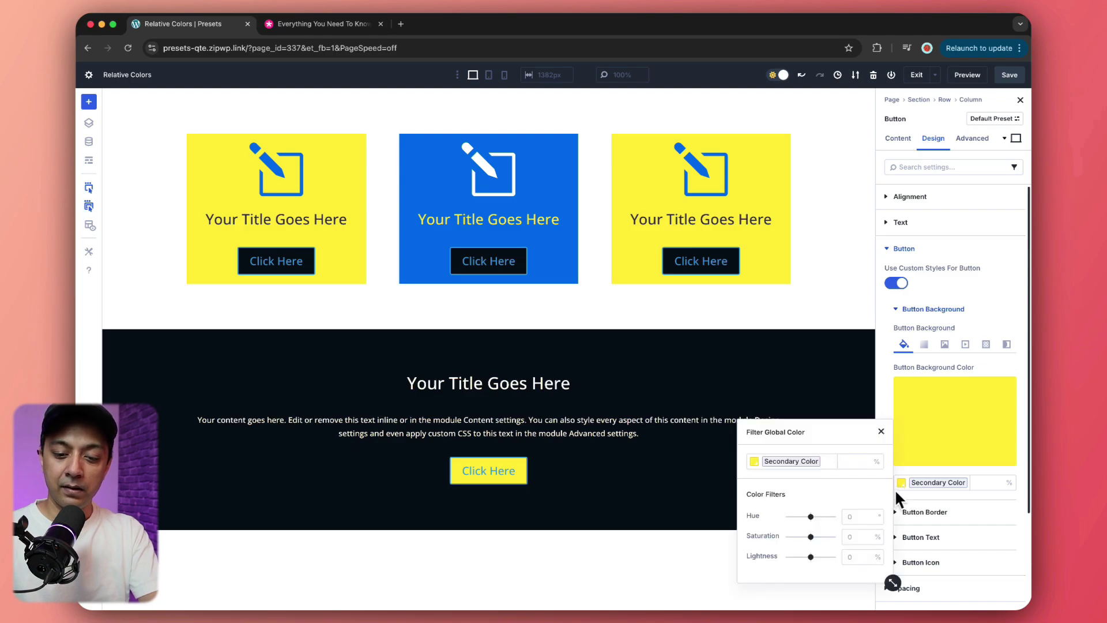
left_click_drag(811, 557, 817, 556)
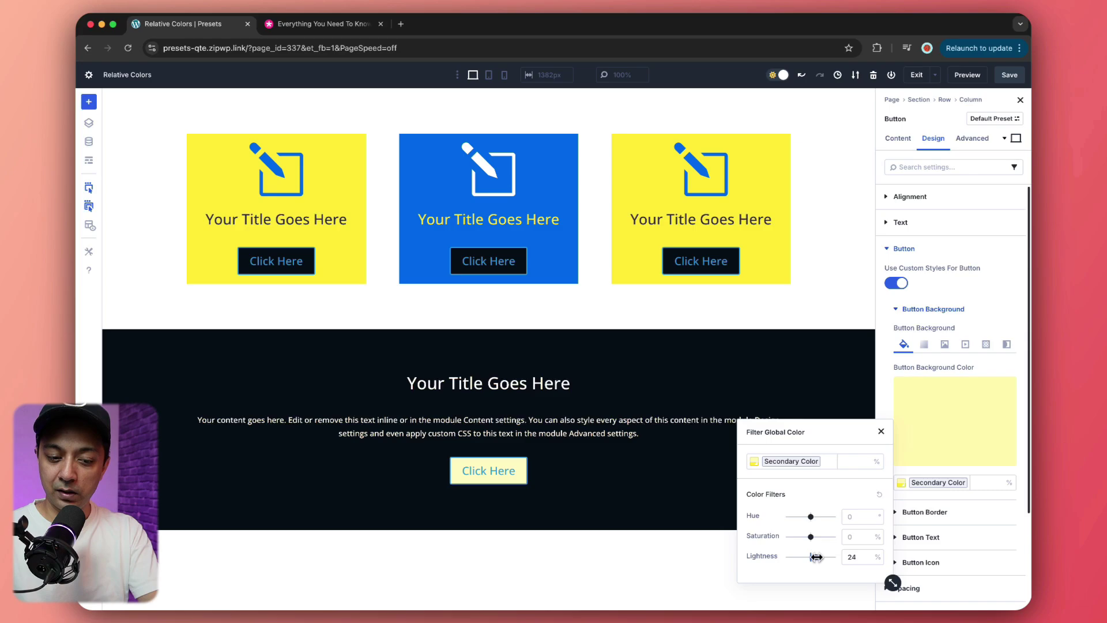
left_click(721, 568)
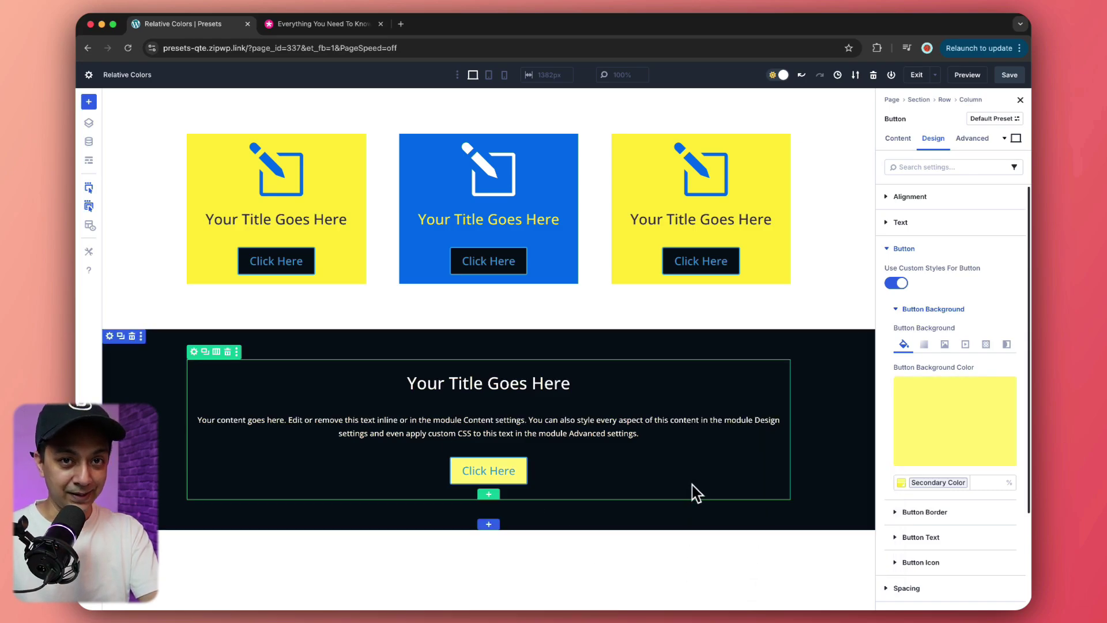